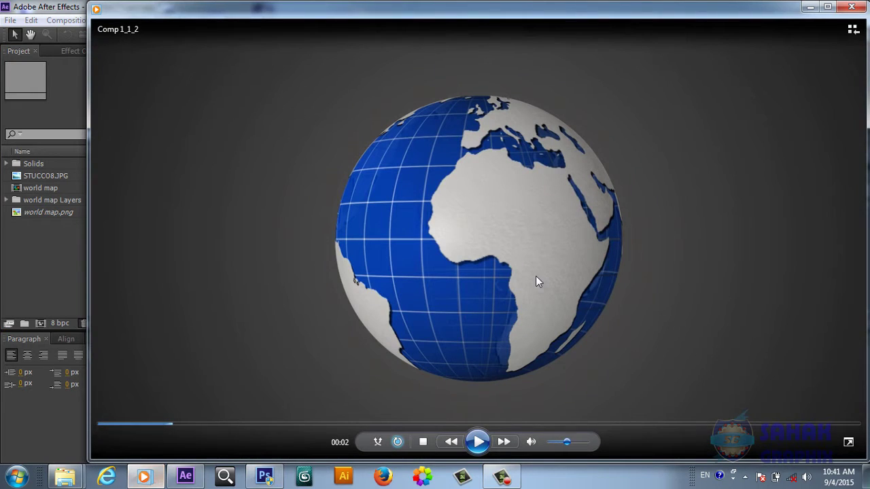
Step: Play the finished rotating globe video in Windows Media Player, then close the player
click(477, 443)
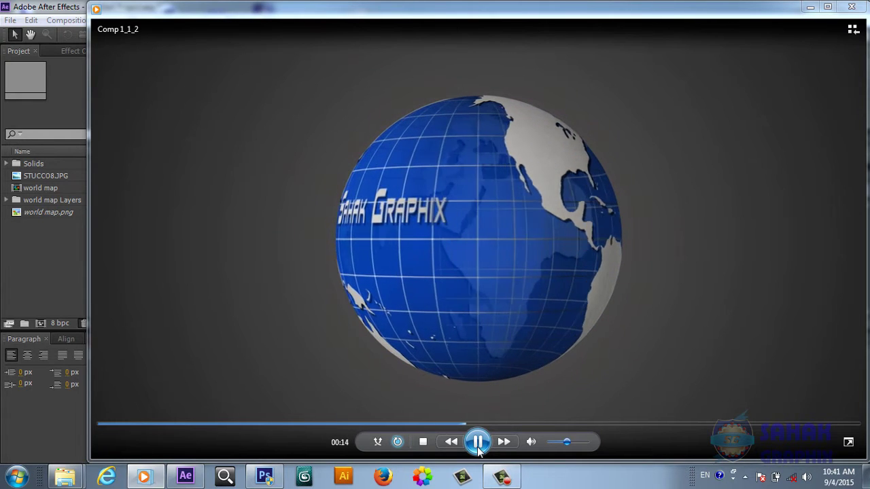
click(852, 8)
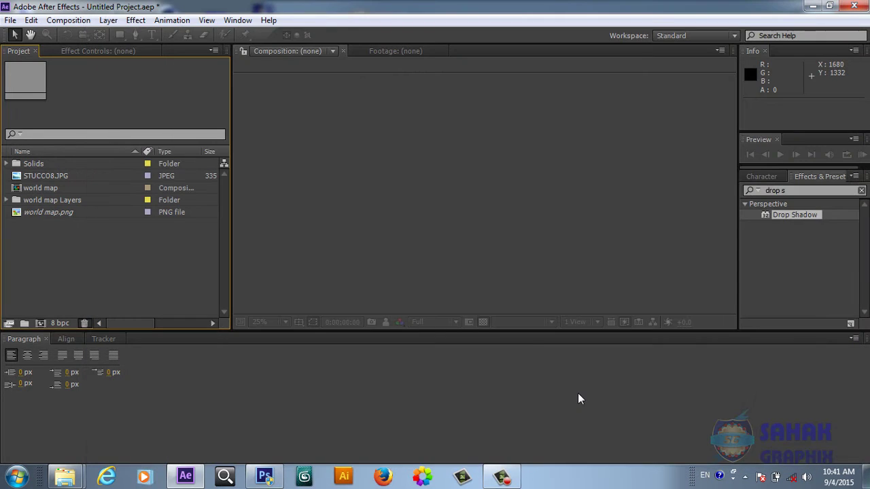
click(264, 475)
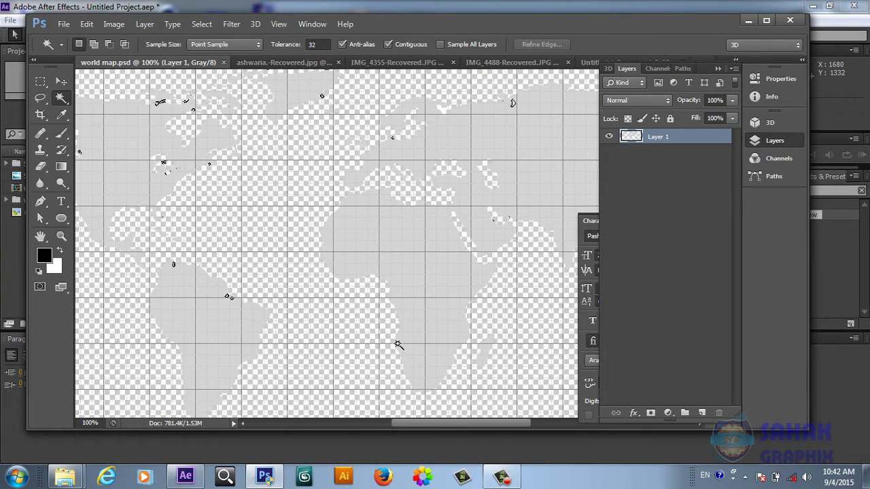
click(747, 21)
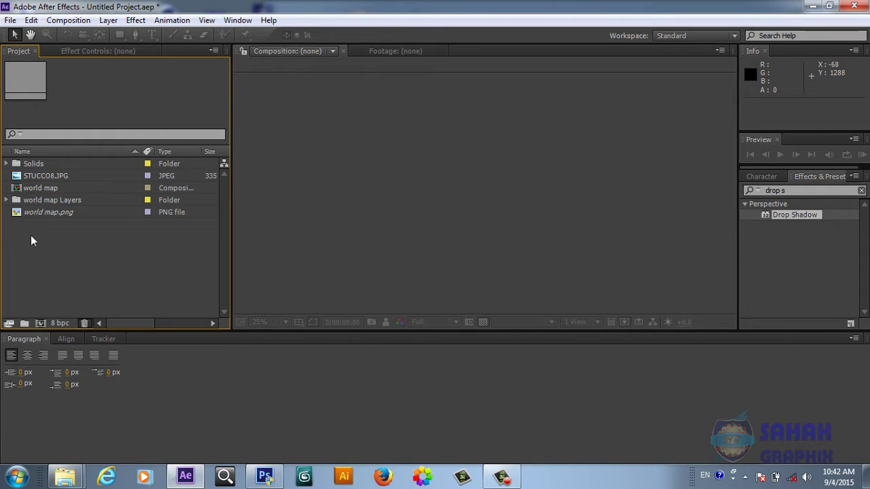
Step: Create Comp 1 from the HDV/HDTV 720 25 preset (1280×720, 30 s) and view it at 50%
click(40, 323)
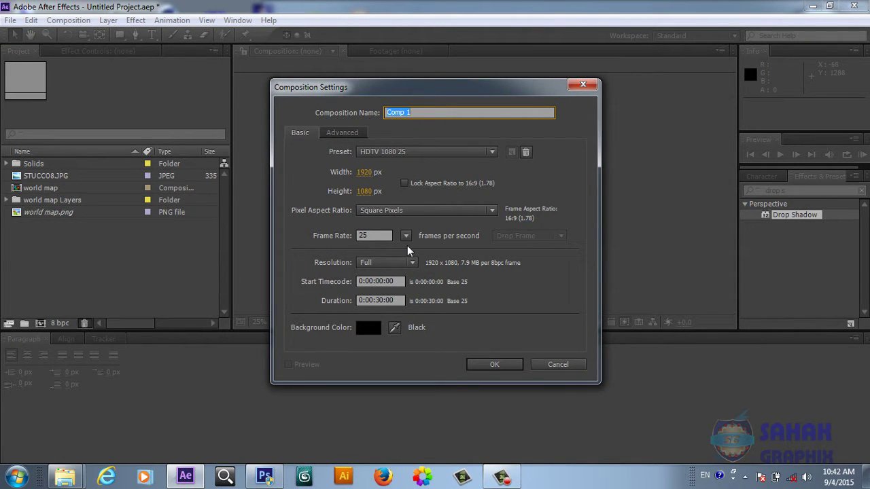
click(492, 152)
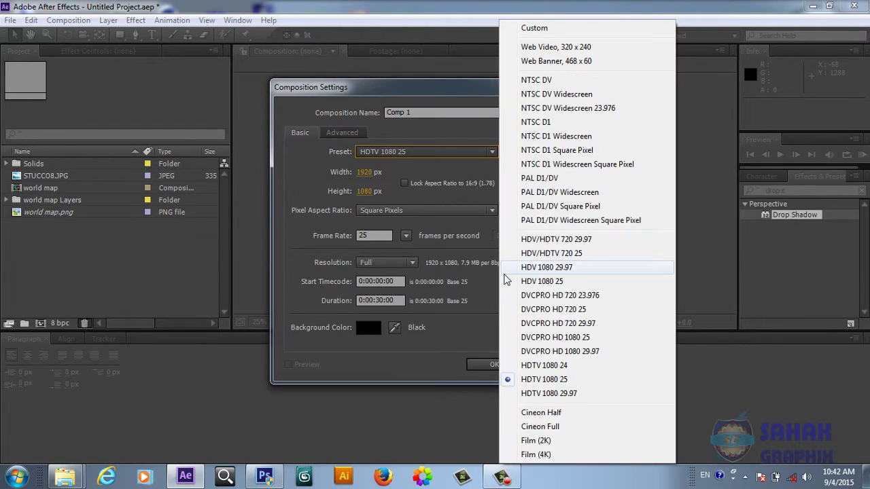
click(557, 260)
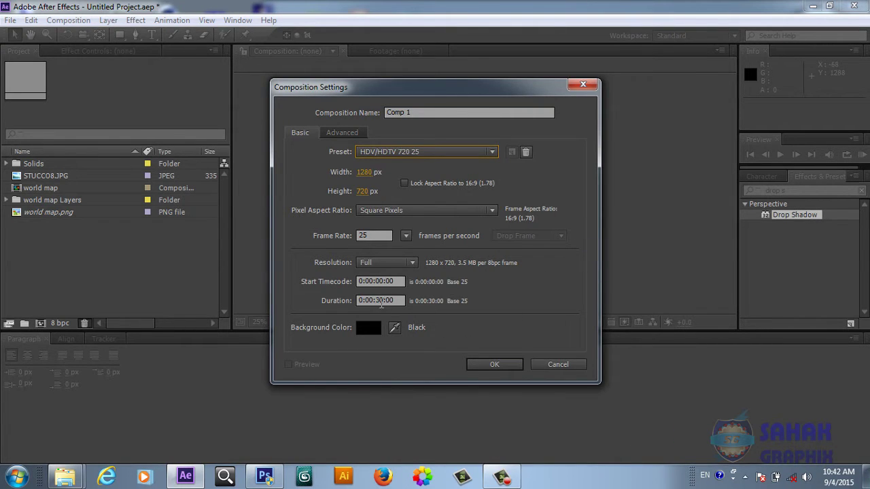
click(494, 364)
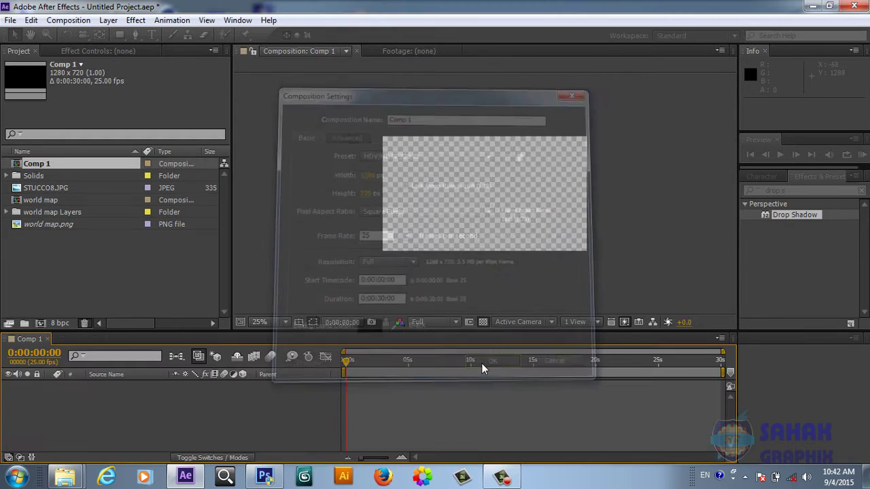
key(period)
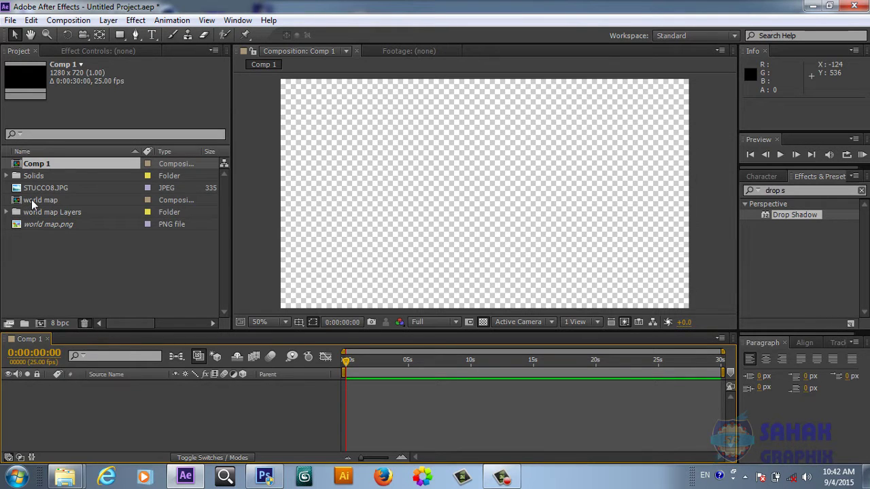
Step: Add the world map comp as a layer in Comp 1 and apply Drop Shadow to it
drag(31, 199, 93, 413)
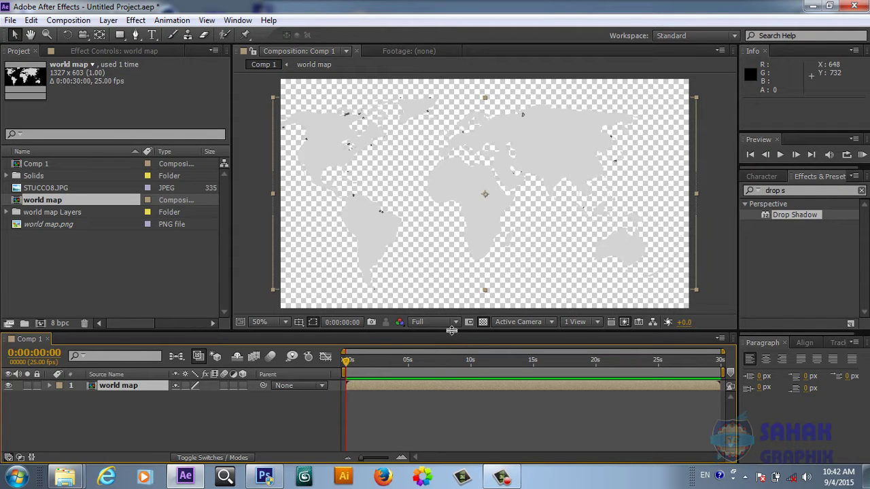
drag(452, 330, 451, 347)
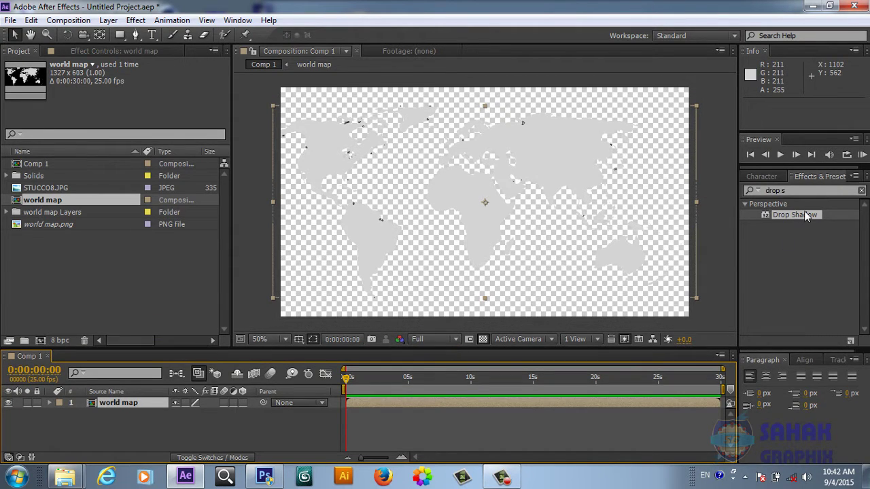
drag(805, 212, 504, 235)
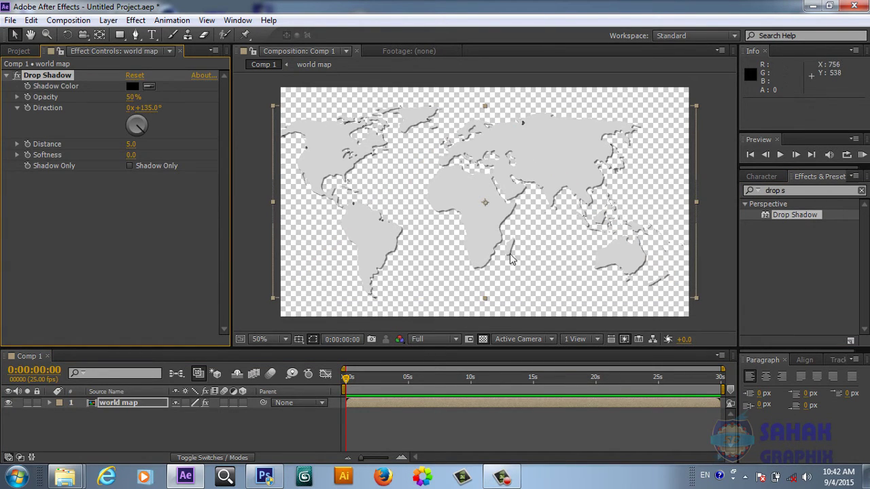
key(slash)
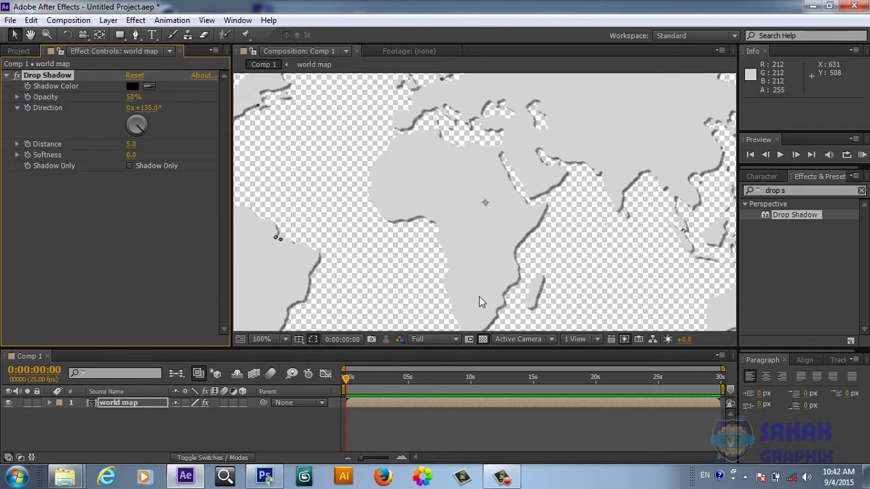
key(comma)
key(comma)
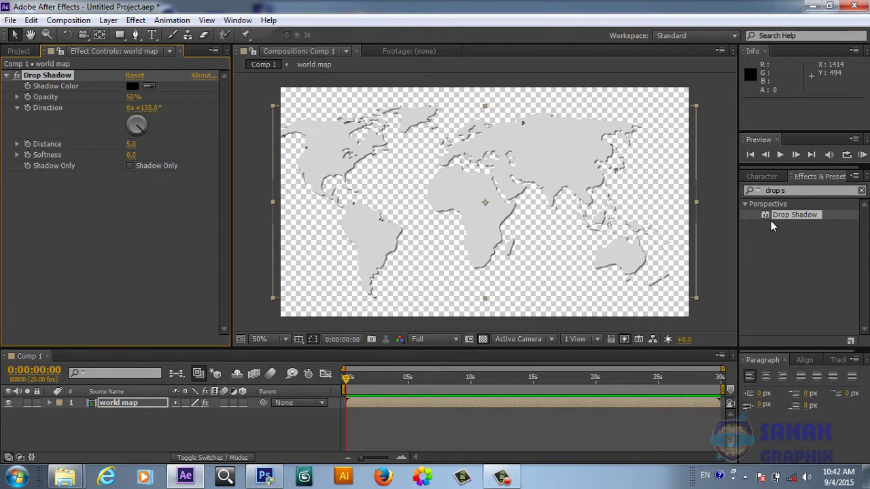
click(785, 191)
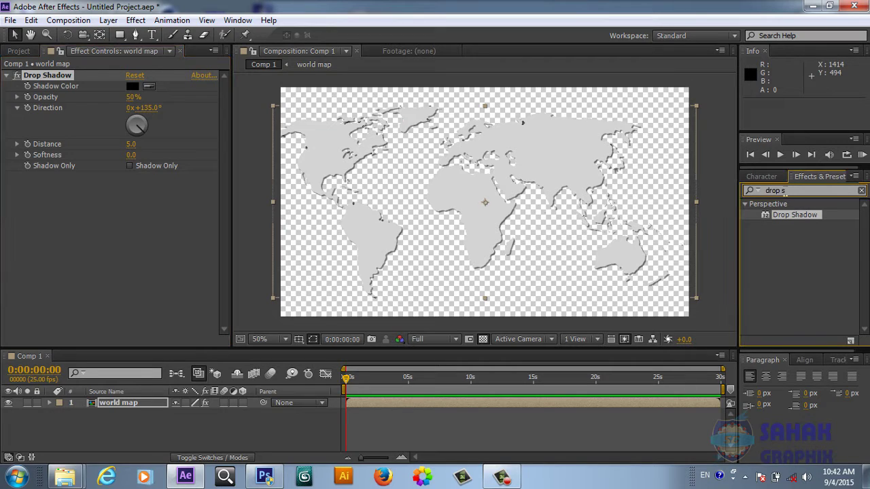
Step: Search 'cc sph', apply CC Sphere to the world map layer and set Radius to 260
drag(785, 192, 766, 192)
text(cc)
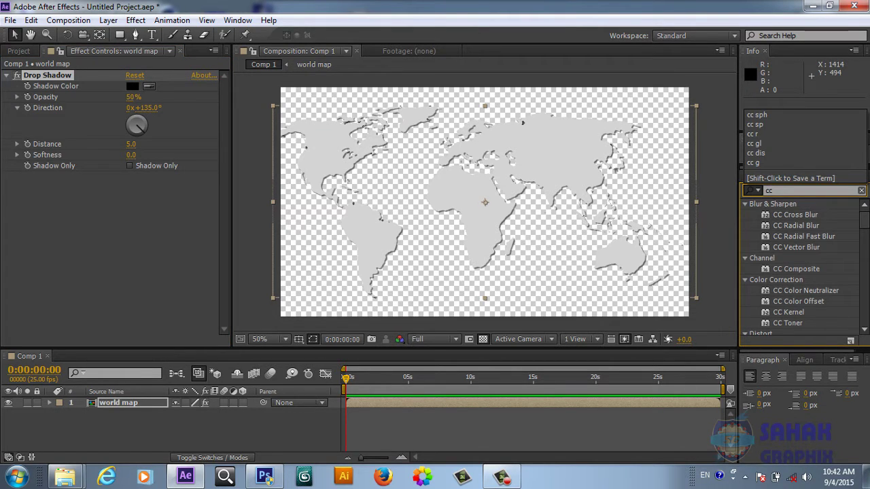
text( sph)
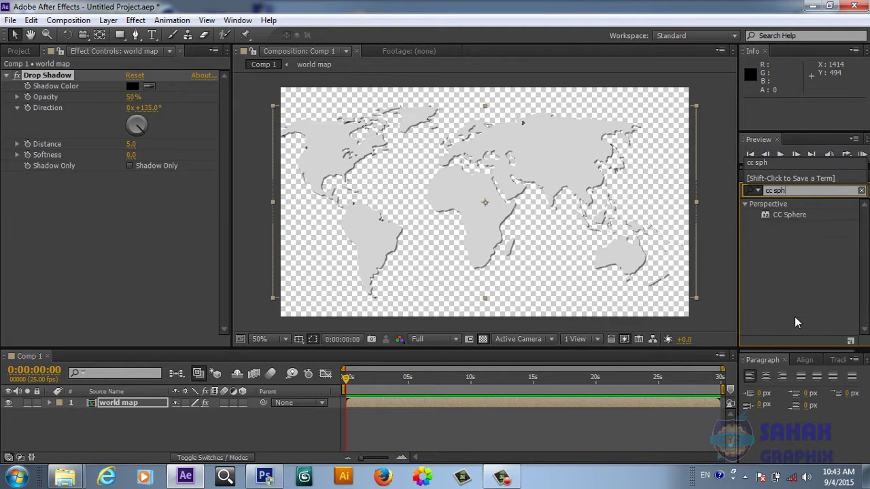
double_click(787, 215)
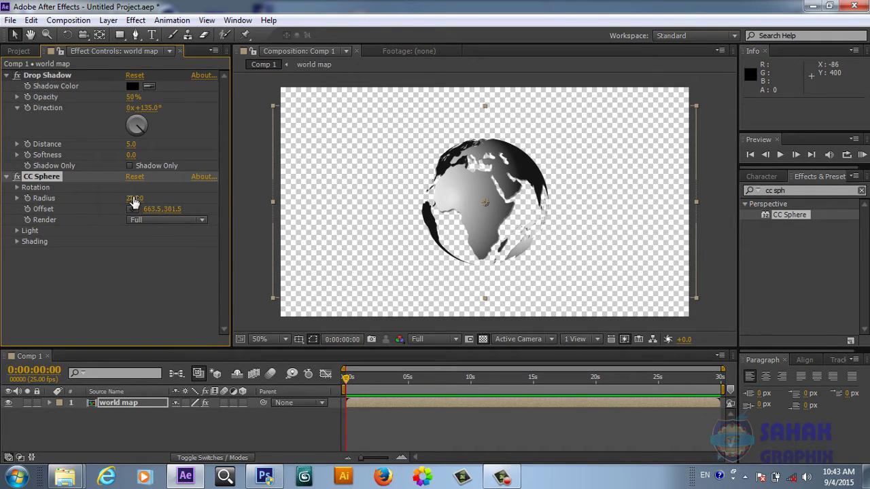
drag(133, 201, 171, 198)
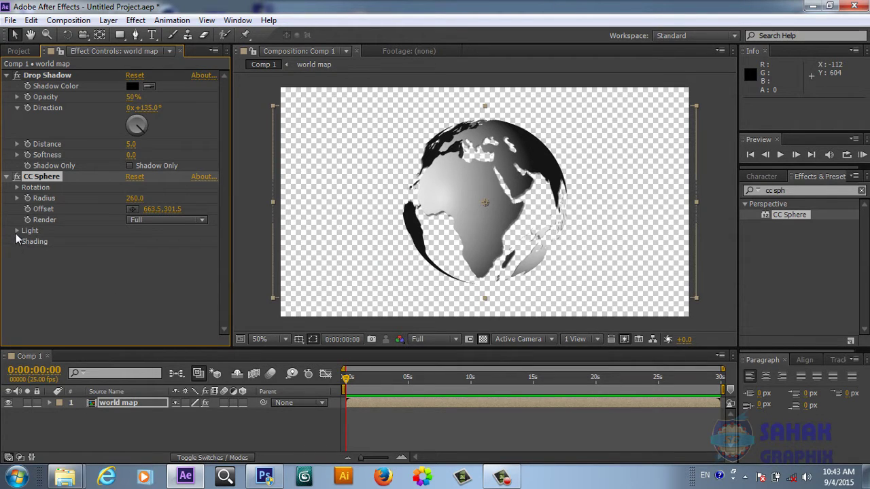
Step: Set the sphere's Light Intensity to 90 and Light Height to 90
click(17, 231)
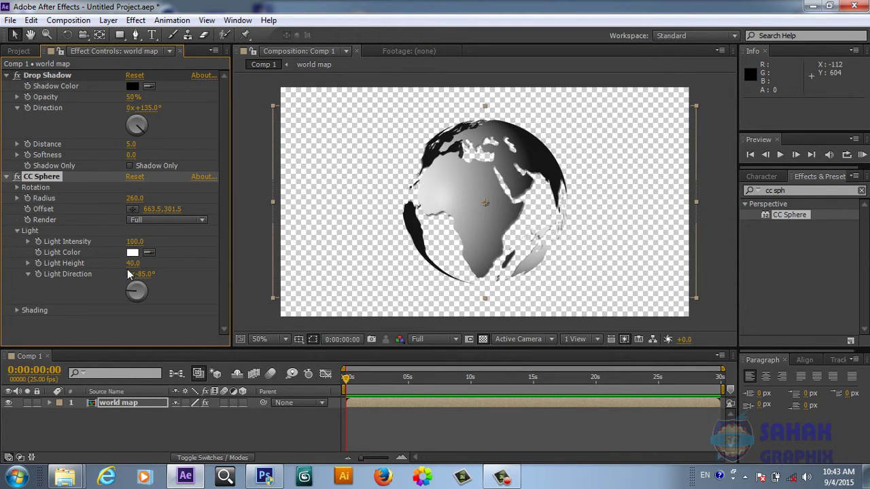
mouse_move(132, 242)
mouse_down()
mouse_move(145, 241)
mouse_move(124, 242)
mouse_up()
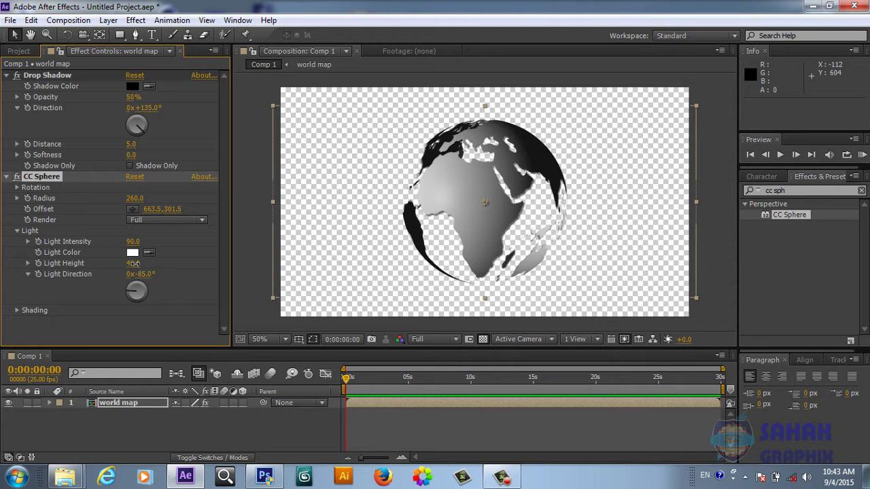
drag(131, 263, 163, 264)
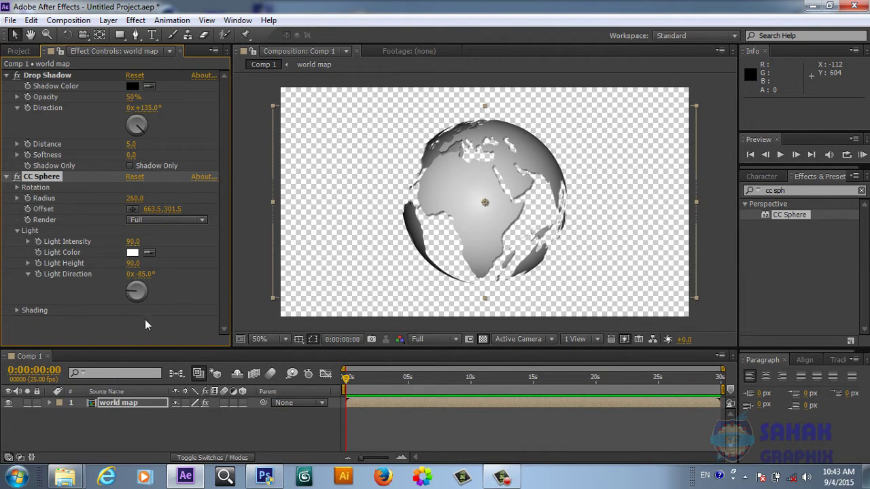
Step: Set CC Sphere shading to Ambient 23, Diffuse 85, Specular 14 and Reflective 12
click(17, 231)
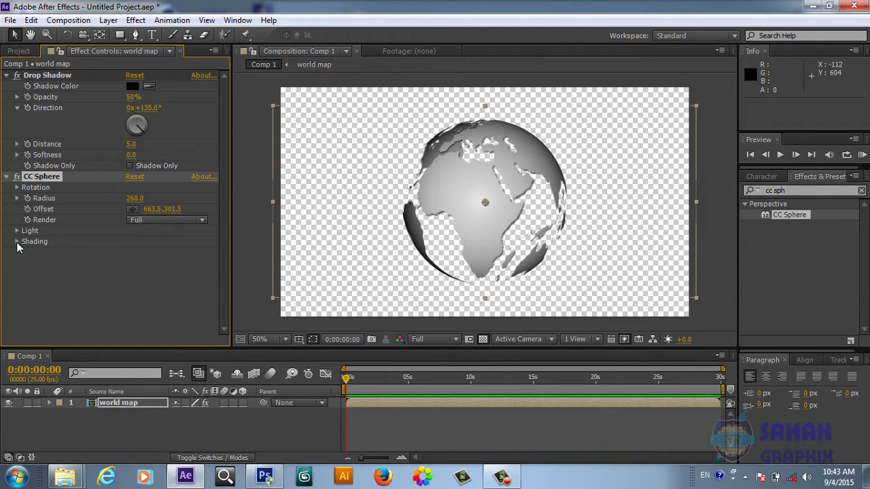
click(16, 242)
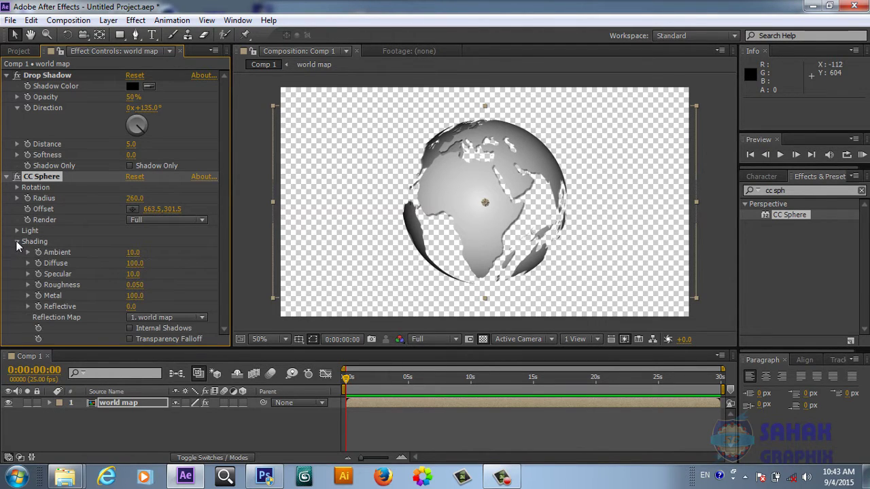
mouse_move(132, 254)
mouse_down()
mouse_move(148, 251)
mouse_move(139, 252)
mouse_up()
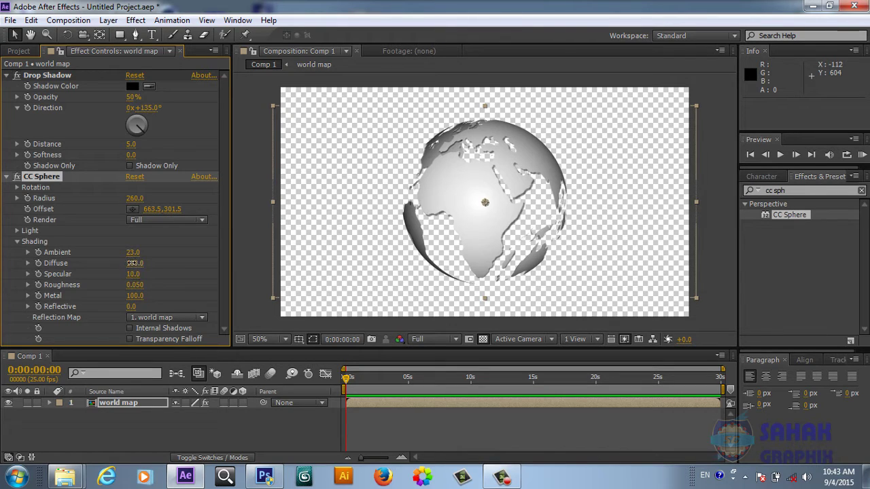
drag(133, 263, 126, 266)
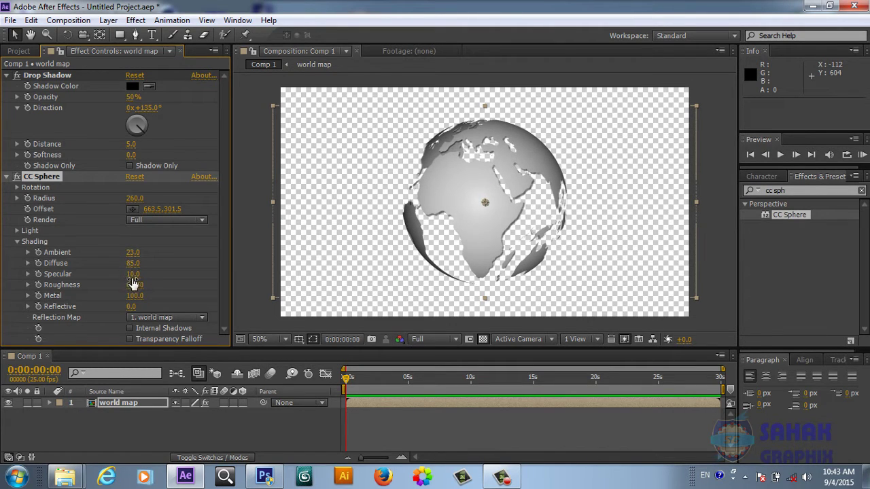
drag(132, 274, 134, 279)
click(133, 308)
text(12)
click(150, 414)
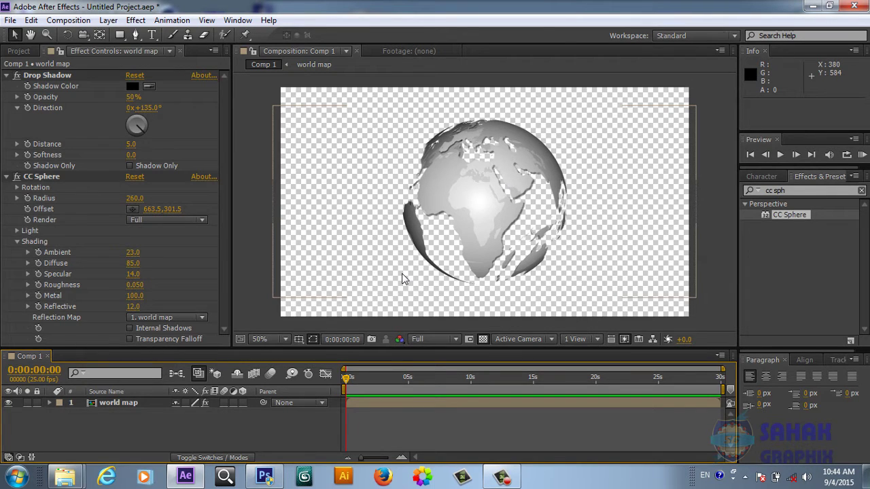
Step: Try Internal Shadows and Transparency Falloff, leave both off, and return to the Project panel
click(130, 328)
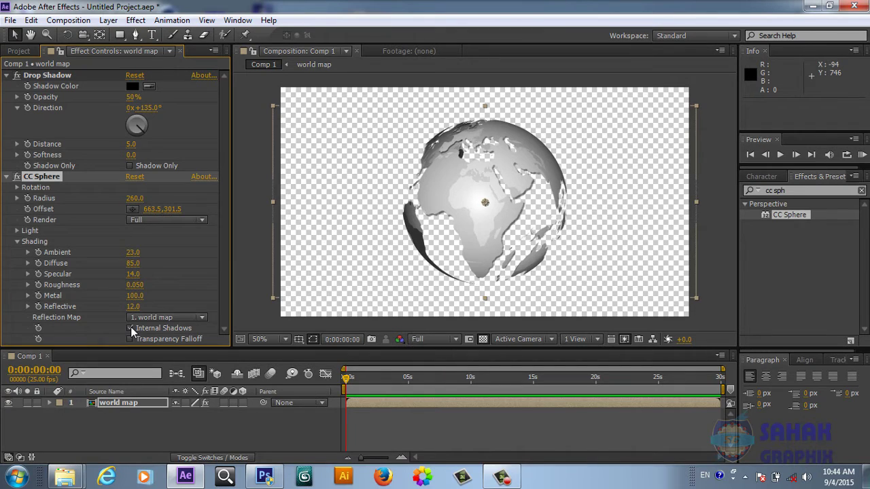
click(130, 329)
click(131, 328)
click(131, 328)
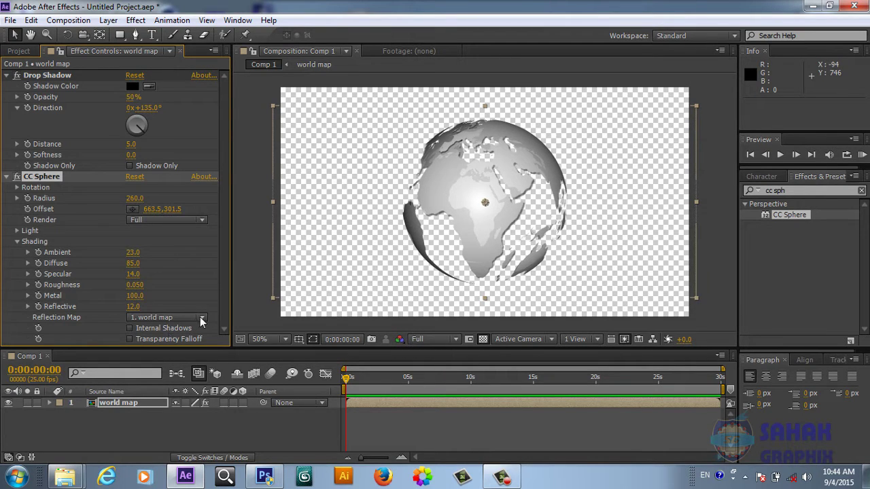
click(130, 339)
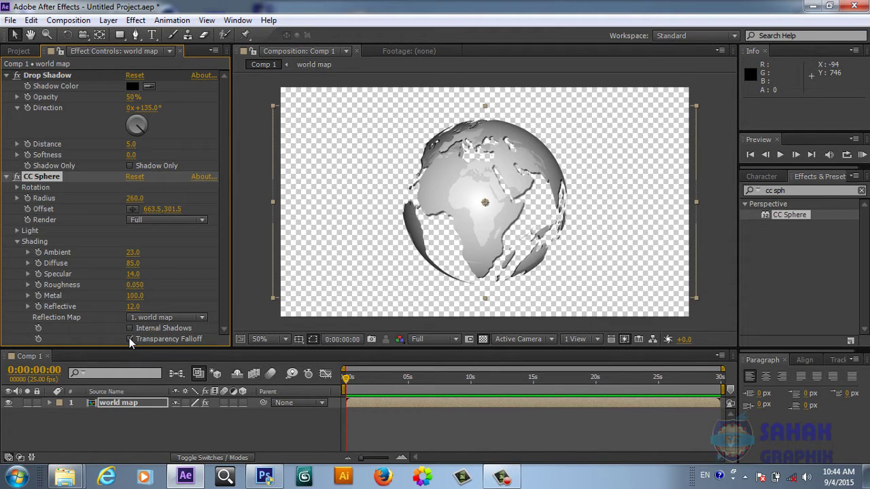
click(130, 339)
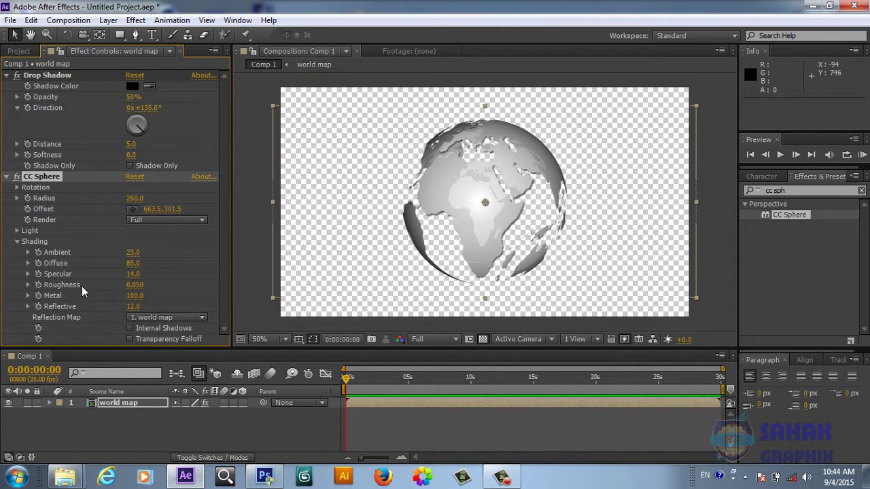
click(21, 51)
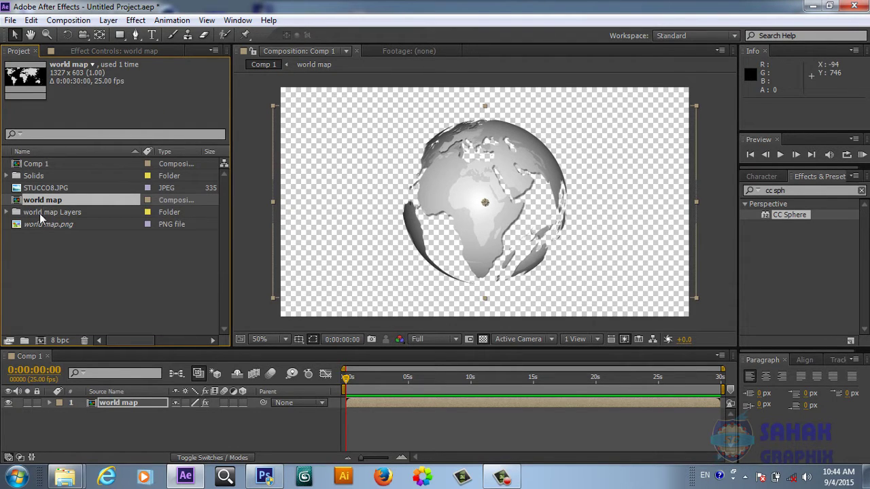
Step: Add STUCCO8.JPG as a hidden layer beneath the world map layer
click(39, 189)
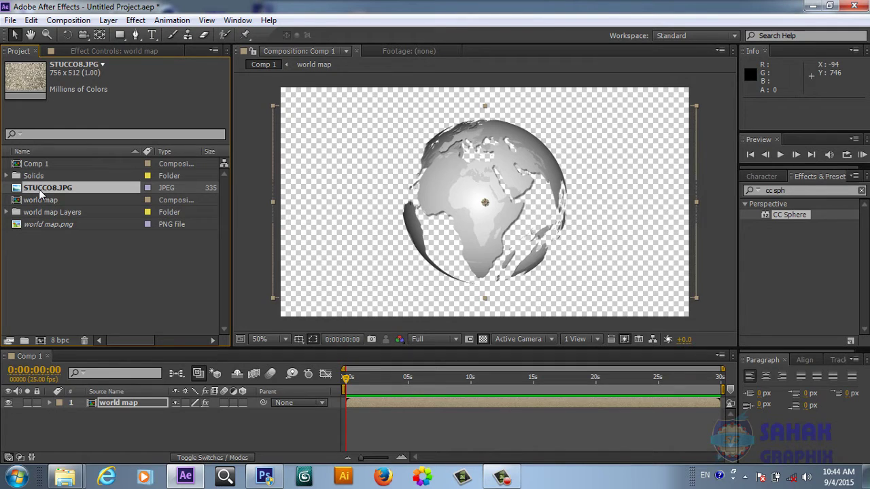
drag(39, 189, 85, 429)
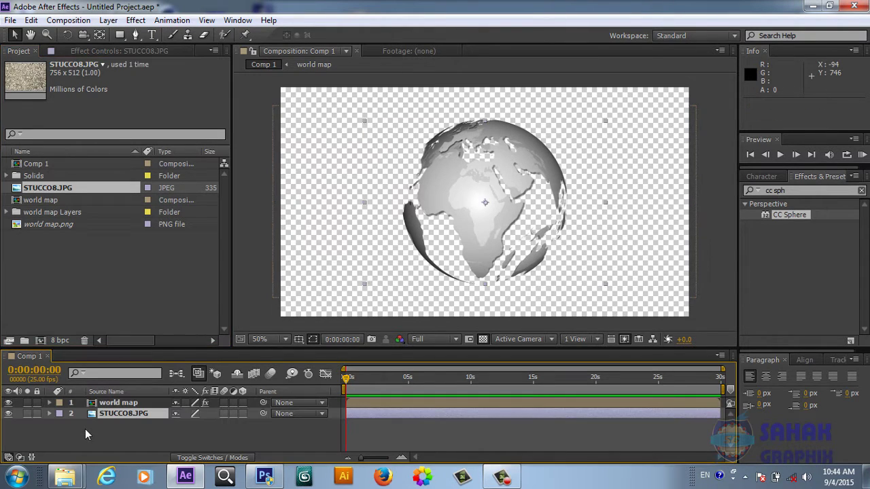
click(8, 414)
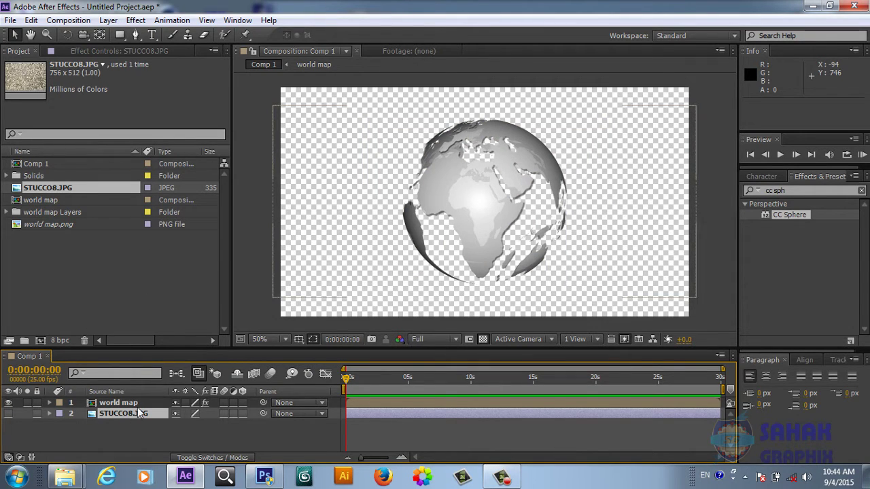
Step: Set the world map's CC Sphere Reflection Map to STUCCO8.JPG and inspect the globe
key(ctrl+Up)
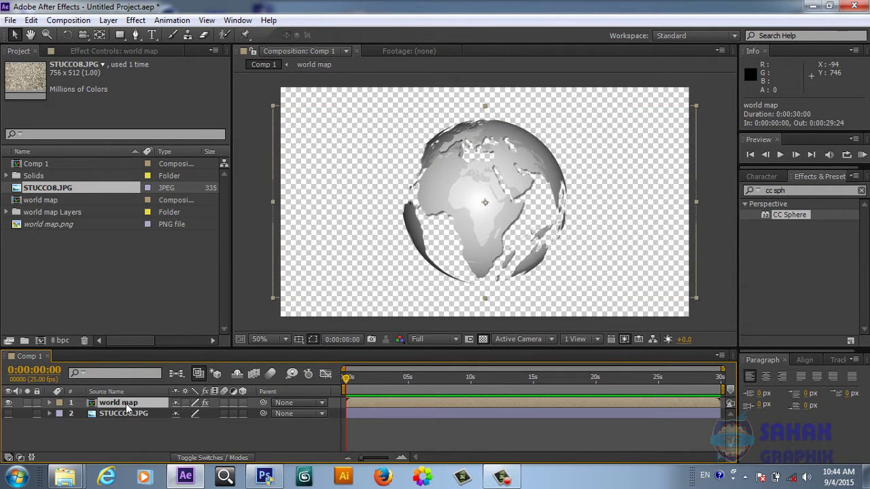
click(143, 52)
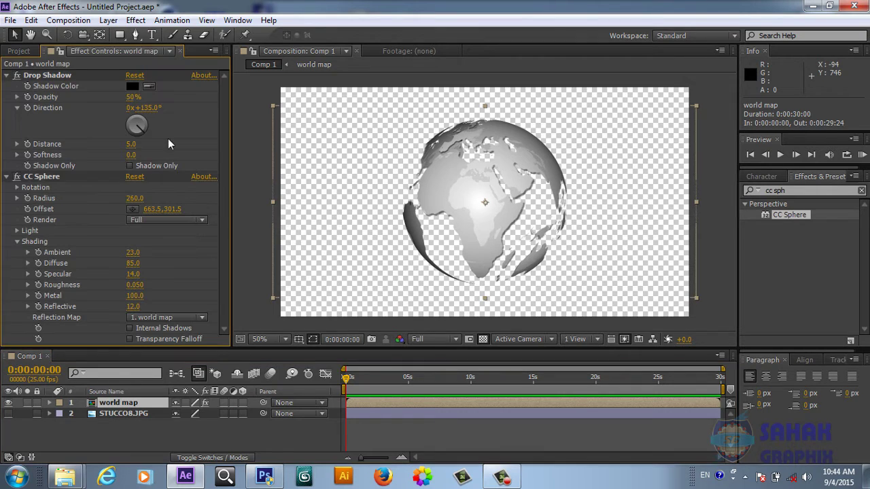
click(201, 318)
click(169, 366)
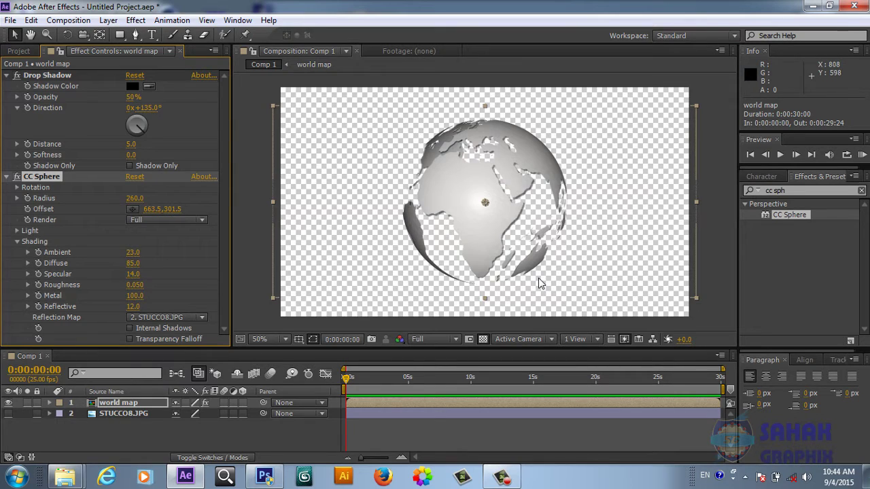
key(period)
key(period)
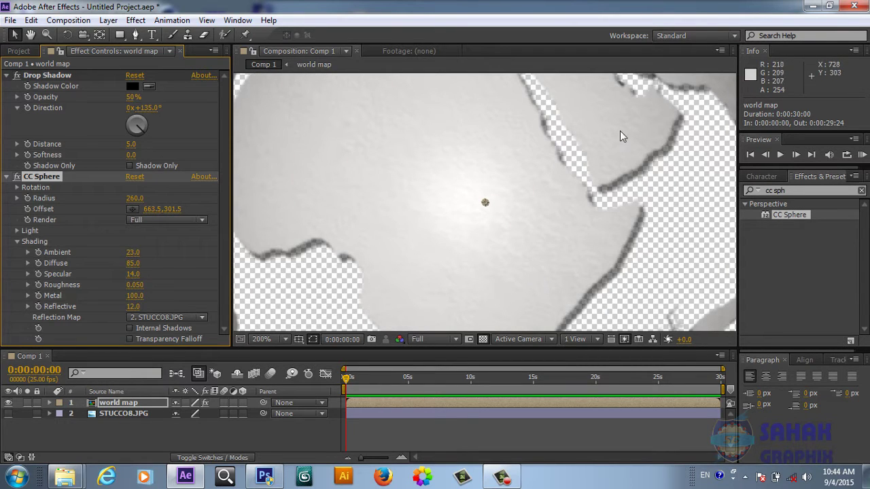
key(comma)
key(comma)
key(comma)
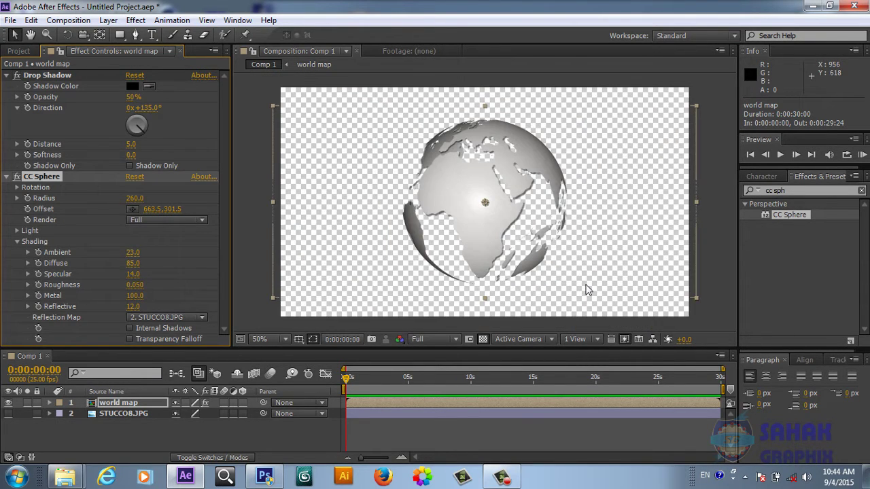
click(620, 272)
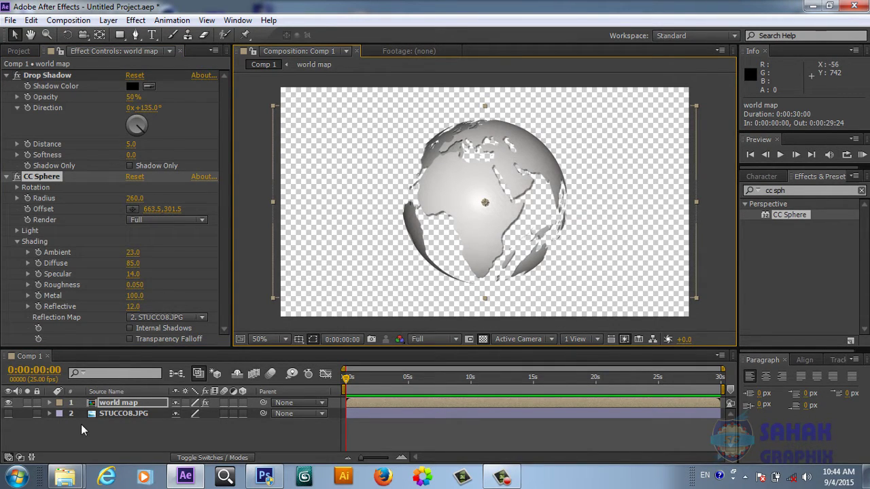
click(117, 406)
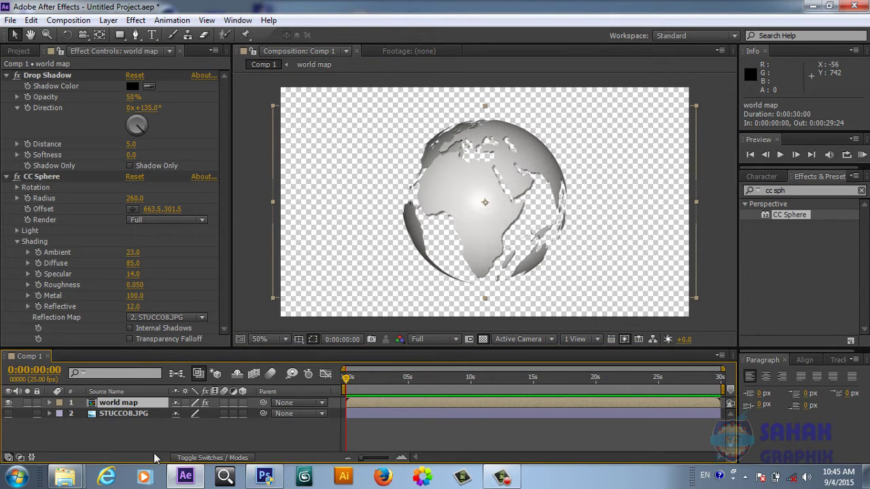
Step: Duplicate the world map layer; set CC Sphere Render to Outside on top, Inside below
key(ctrl+d)
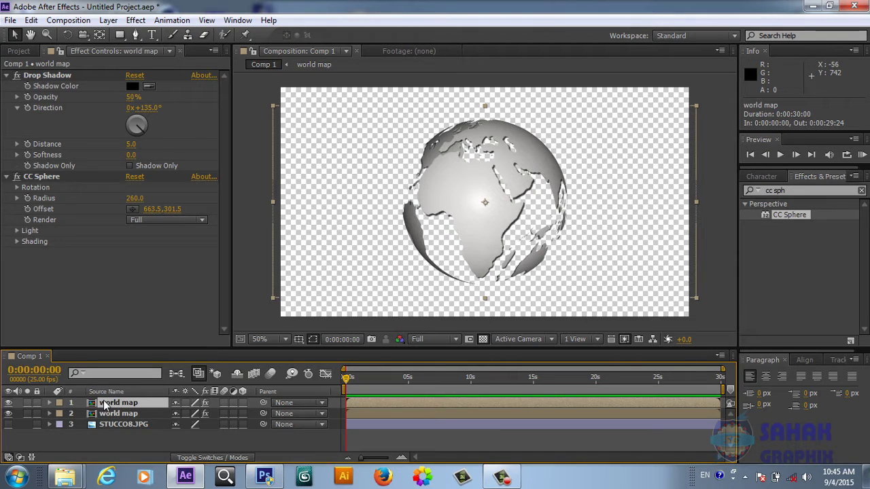
click(201, 221)
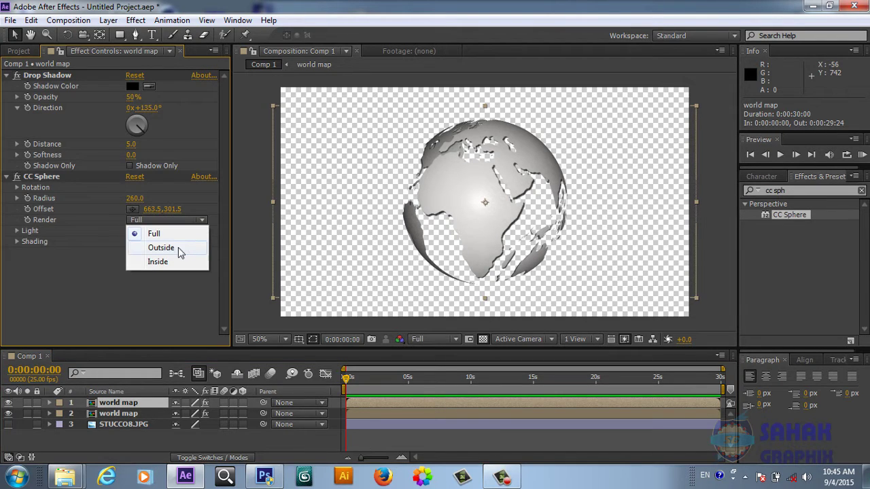
click(176, 249)
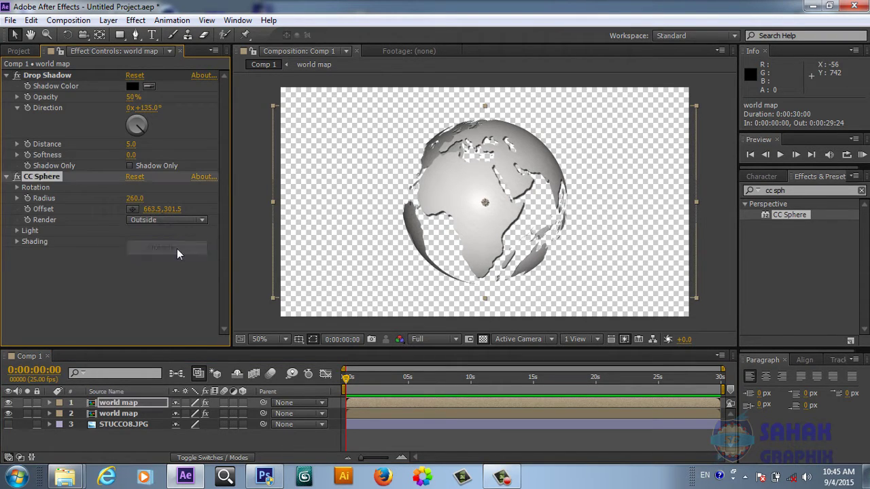
click(147, 413)
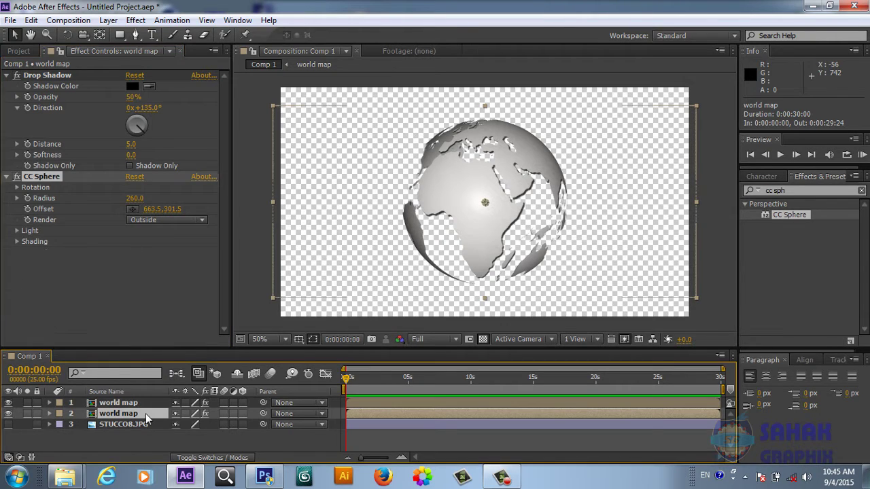
click(201, 219)
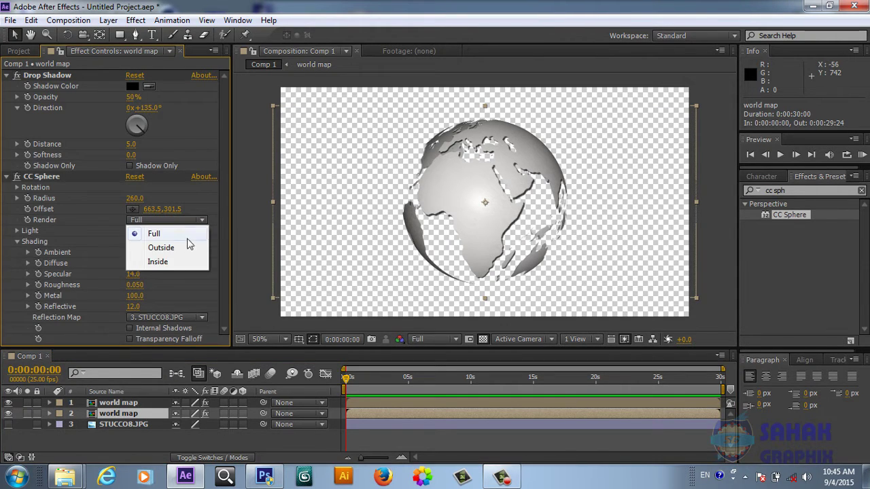
click(158, 262)
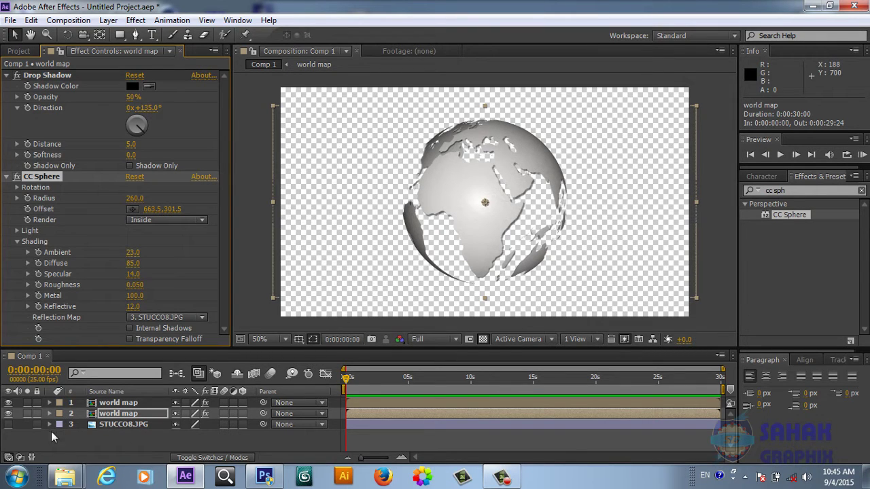
Step: Toggle each globe layer's visibility to compare the inside and outside shells
click(9, 403)
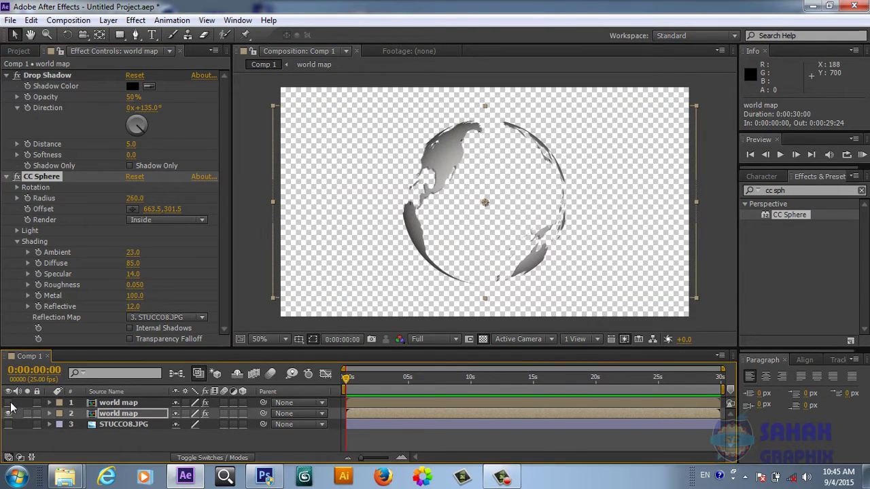
click(9, 405)
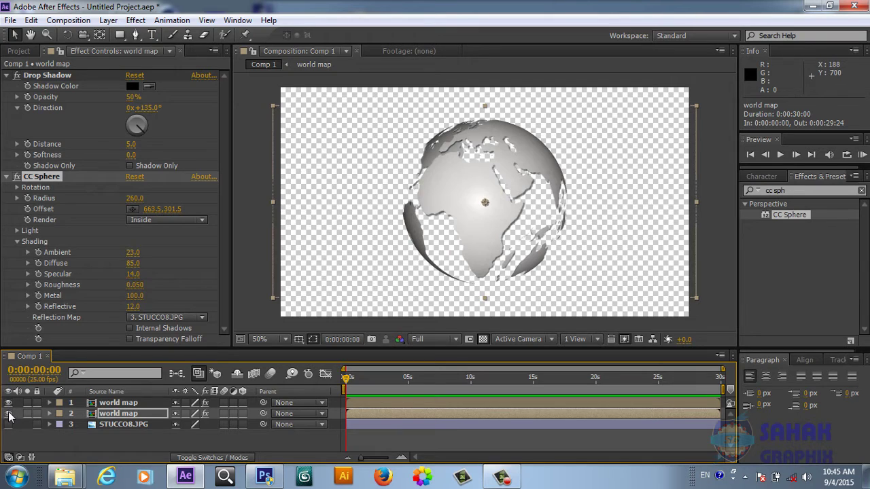
click(9, 414)
click(9, 413)
Step: Make a new world map 2 composition from world map and delete its world map layer
click(26, 51)
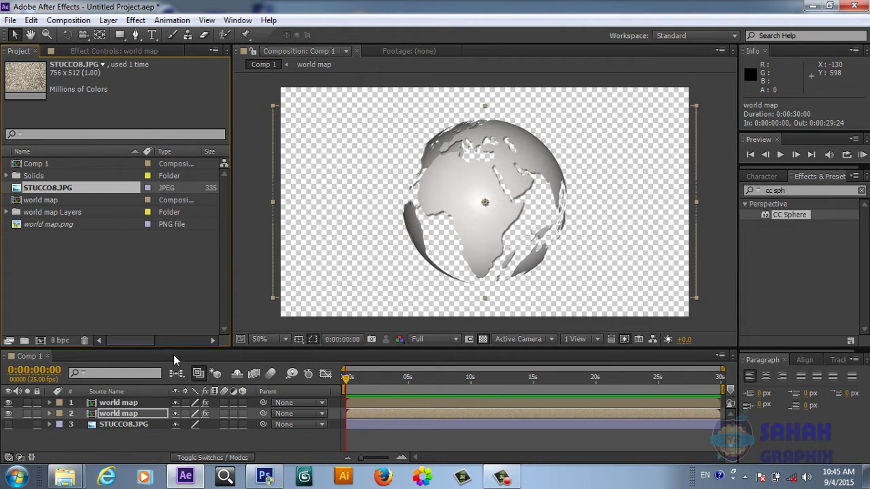
click(31, 201)
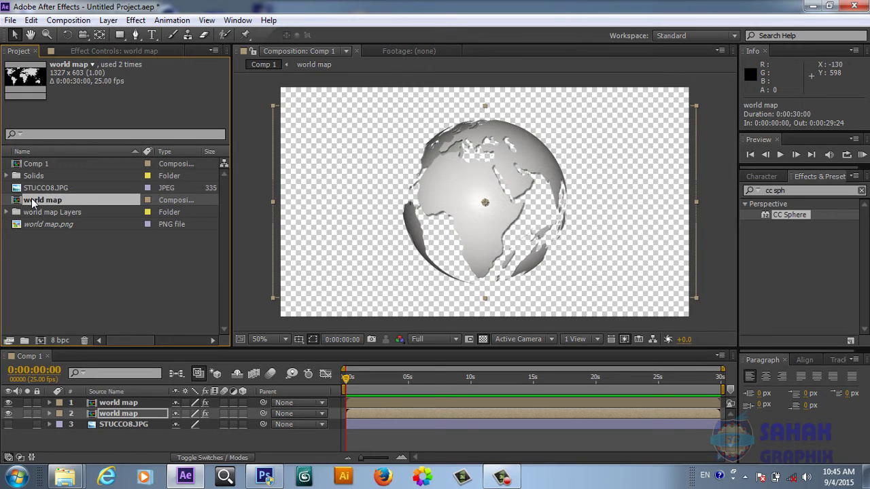
drag(31, 198, 40, 342)
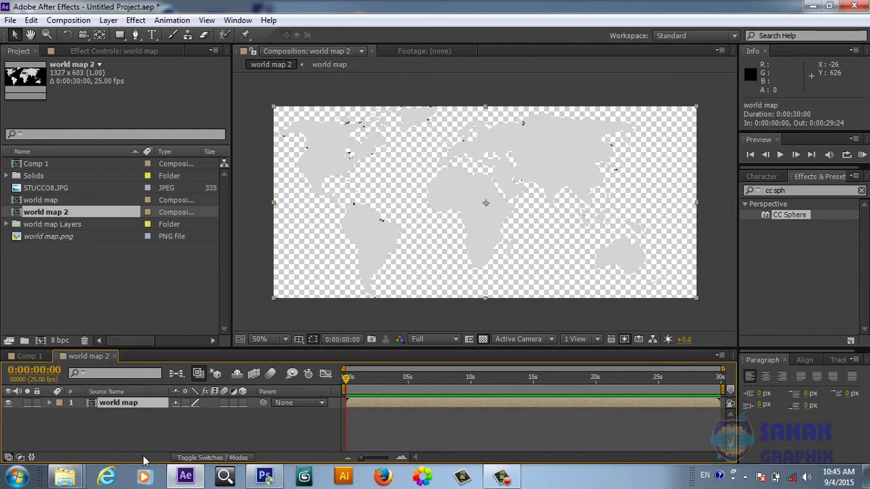
key(Delete)
Step: Add a composition-sized Royal Blue solid to world map 2 and duplicate it into two layers
right_click(145, 415)
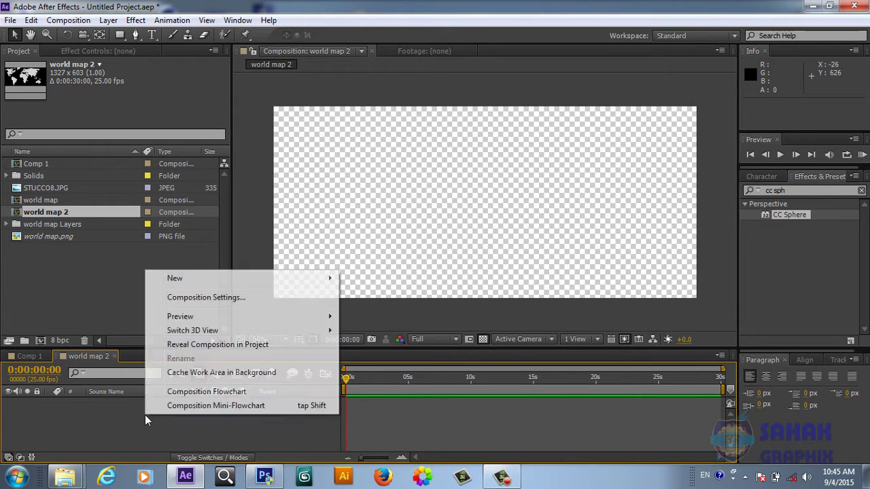
mouse_move(197, 279)
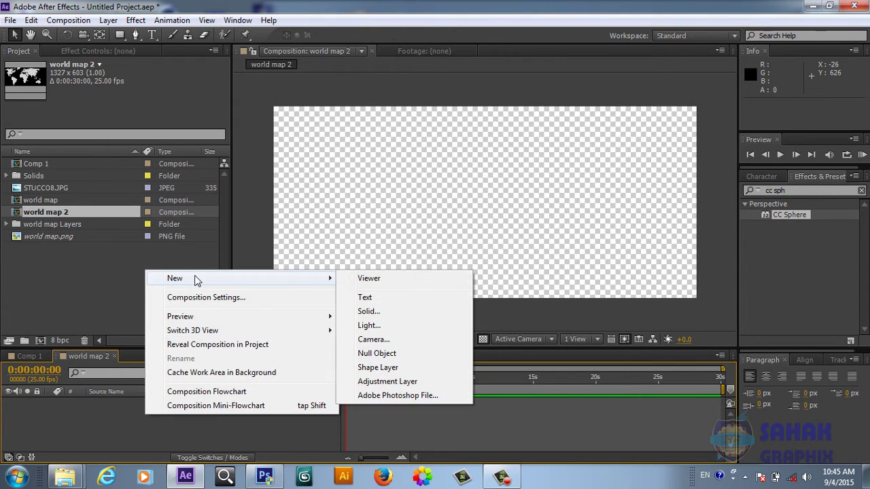
click(367, 312)
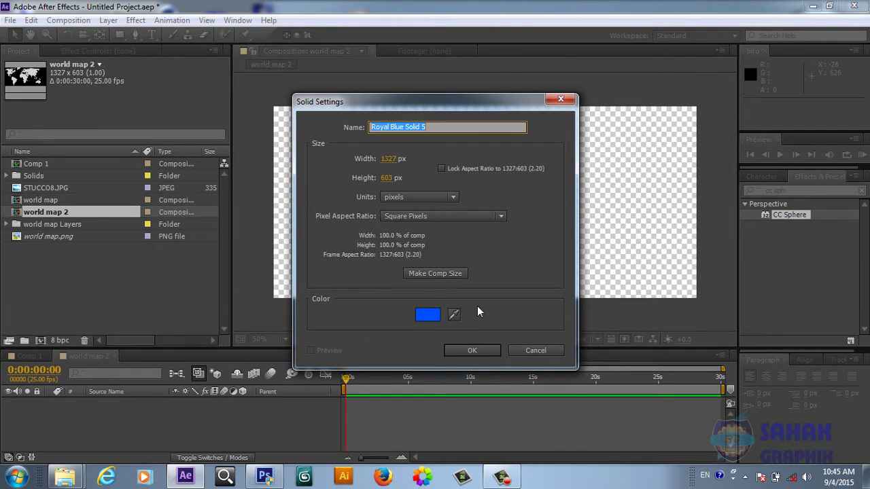
click(471, 351)
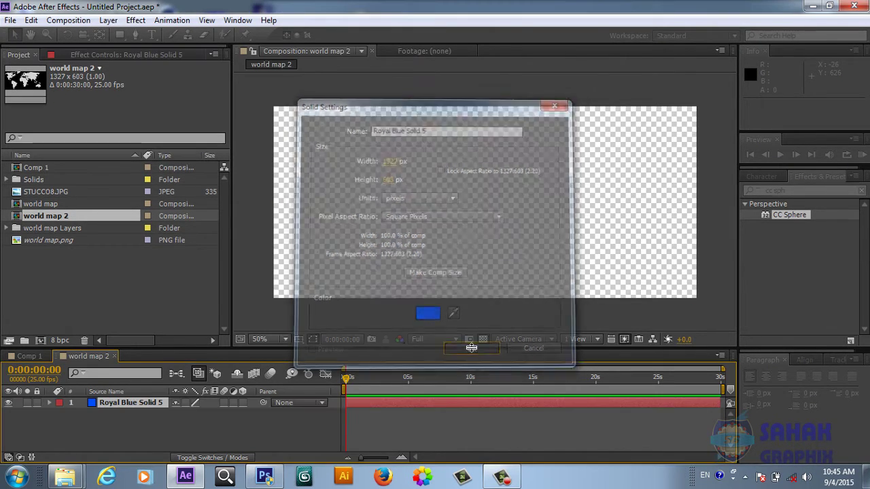
click(518, 481)
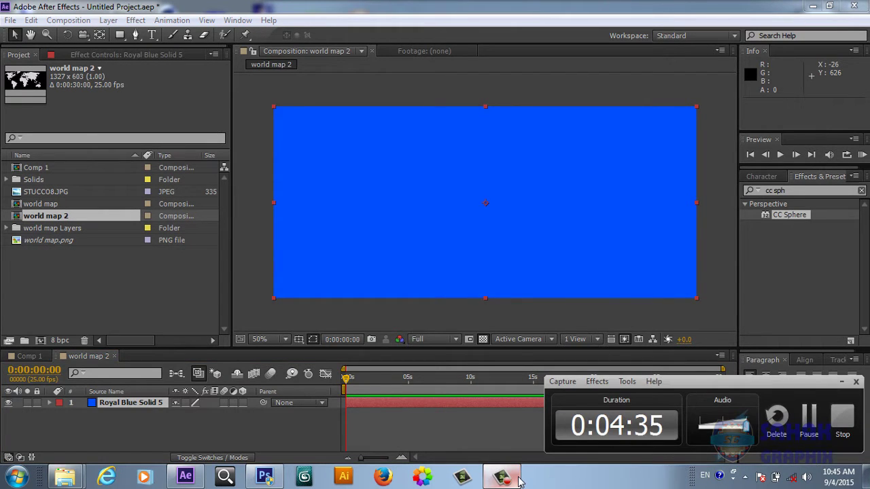
click(518, 481)
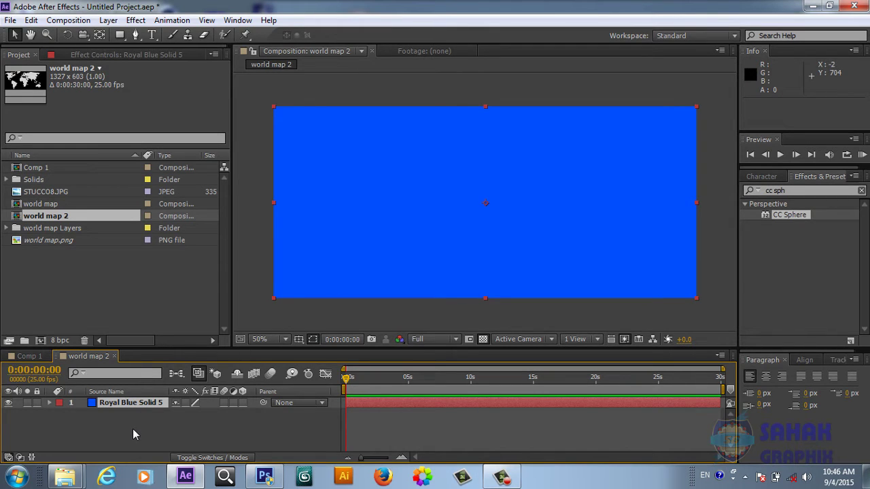
key(ctrl+d)
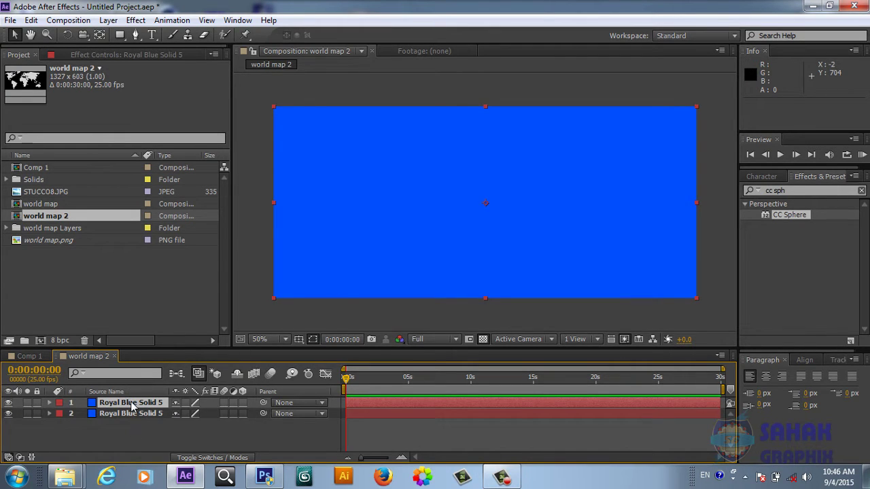
click(132, 404)
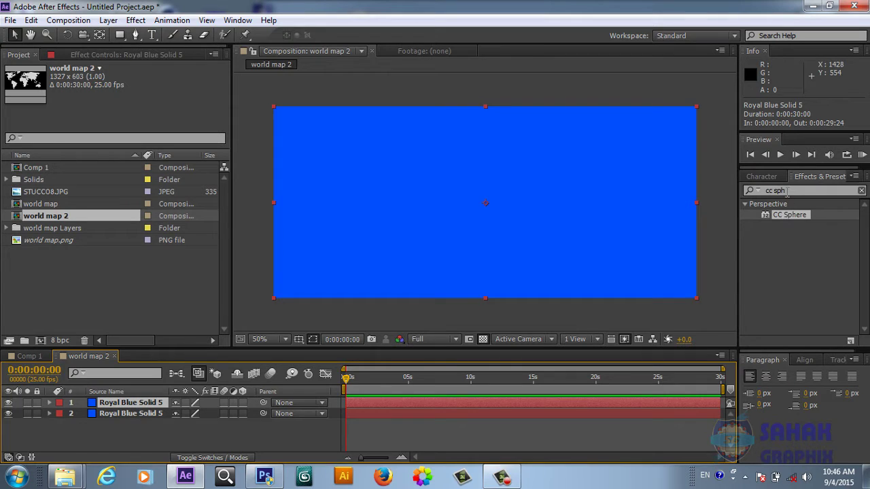
Step: Apply the Grid effect to the top blue solid and set its Border to 2
click(787, 191)
drag(787, 191, 762, 191)
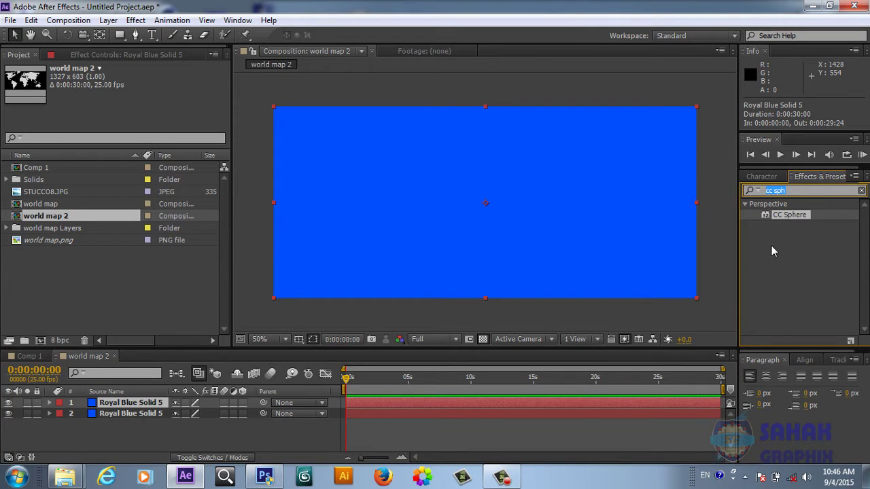
text(grid)
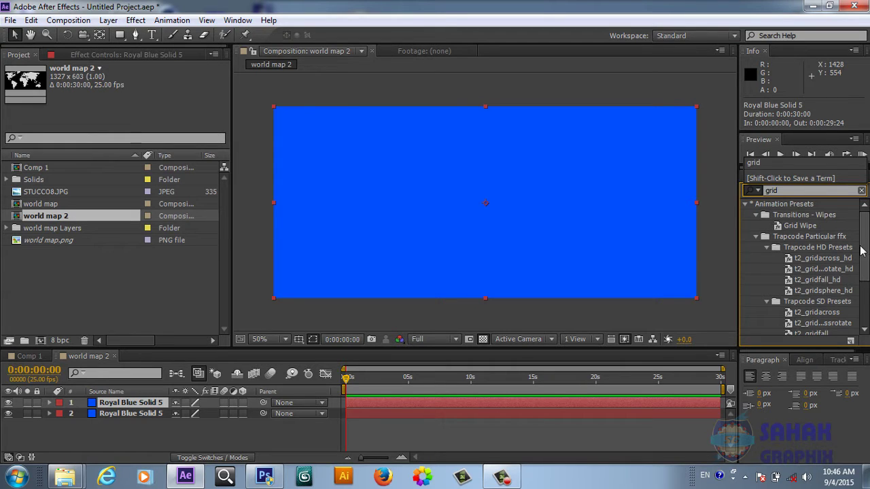
drag(865, 258, 867, 327)
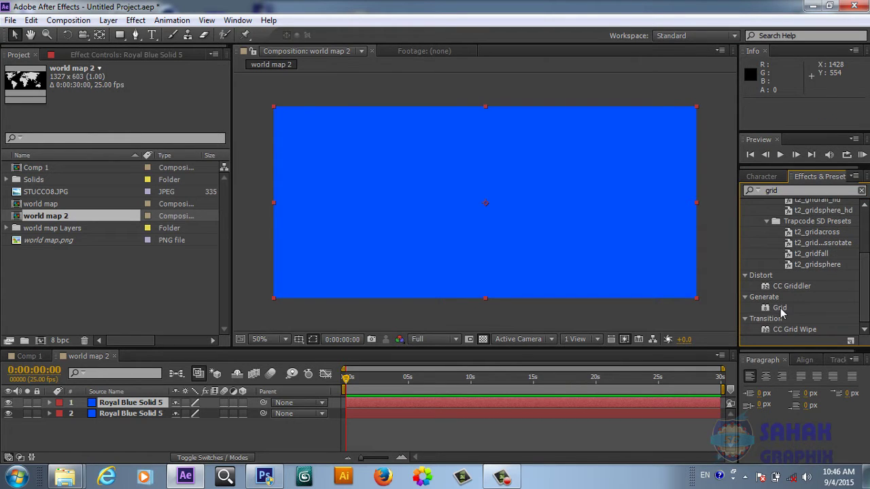
drag(779, 307, 498, 193)
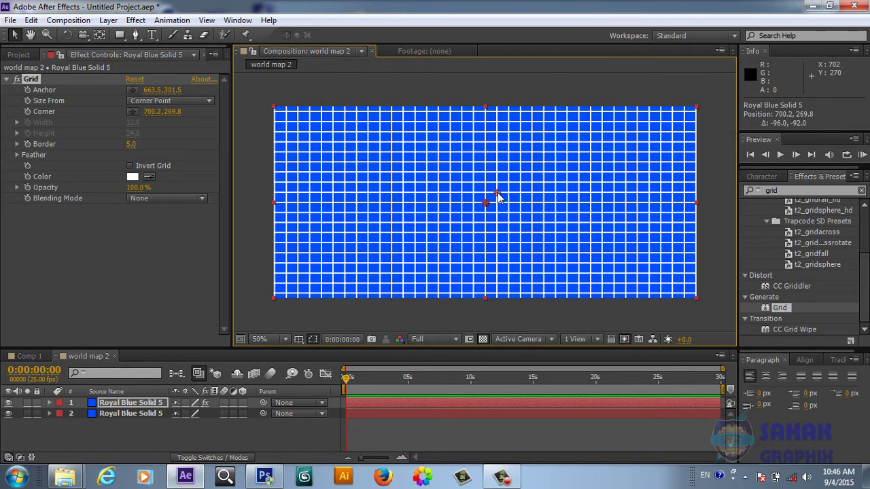
click(132, 145)
text(2)
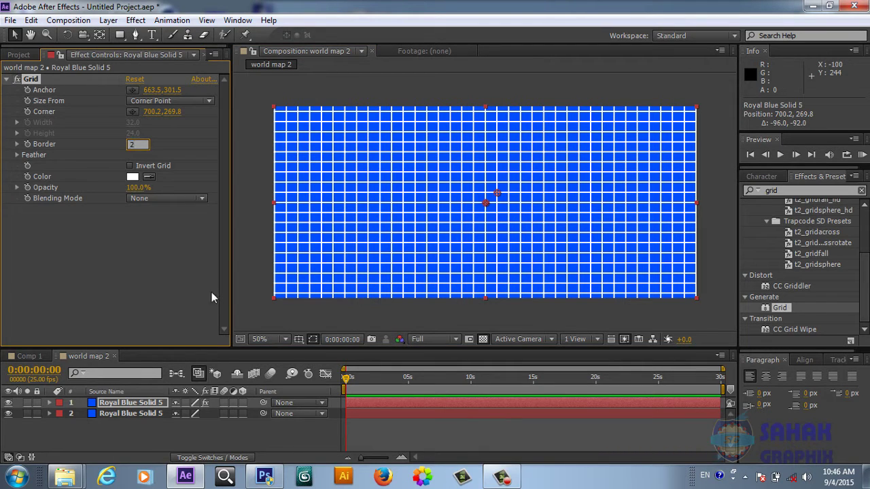
click(173, 293)
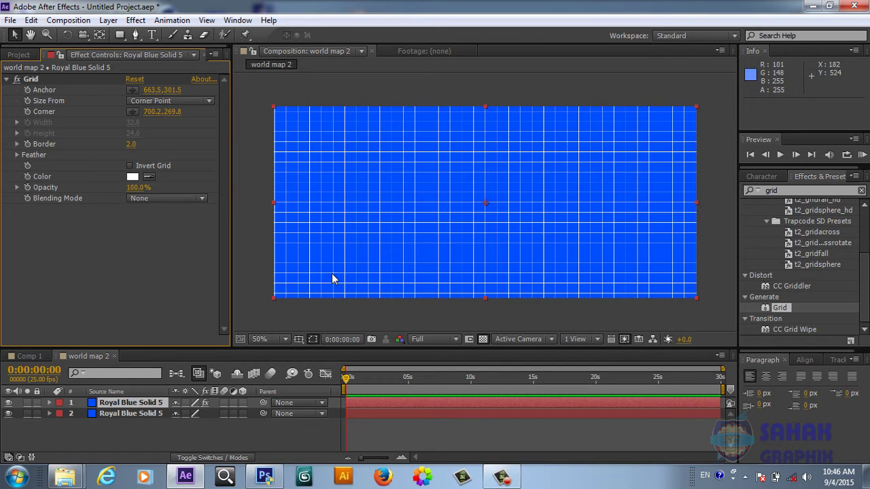
click(152, 413)
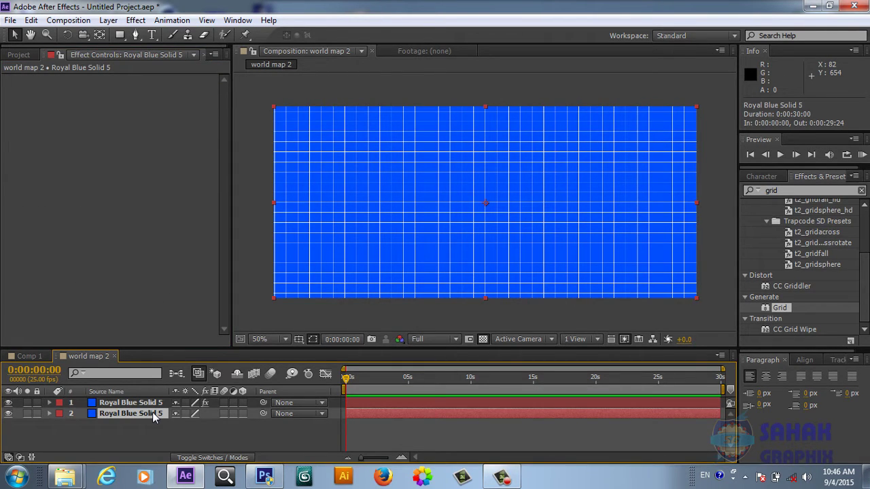
Step: Set the lower Royal Blue Solid 5 to 50% opacity, then go back to Comp 1
key(t)
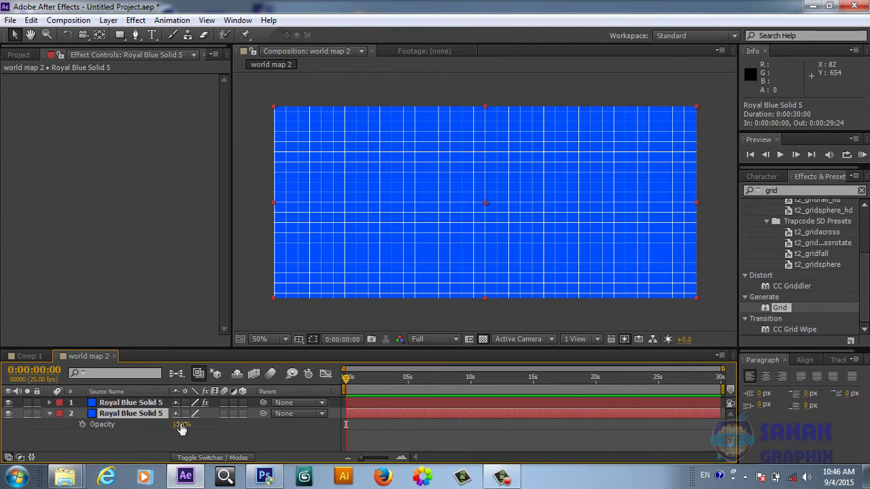
click(182, 426)
text(50)
click(247, 442)
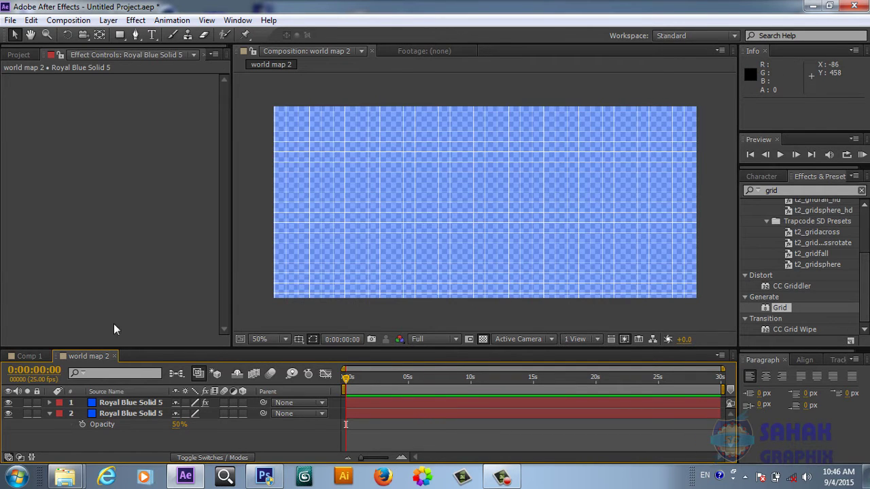
click(40, 357)
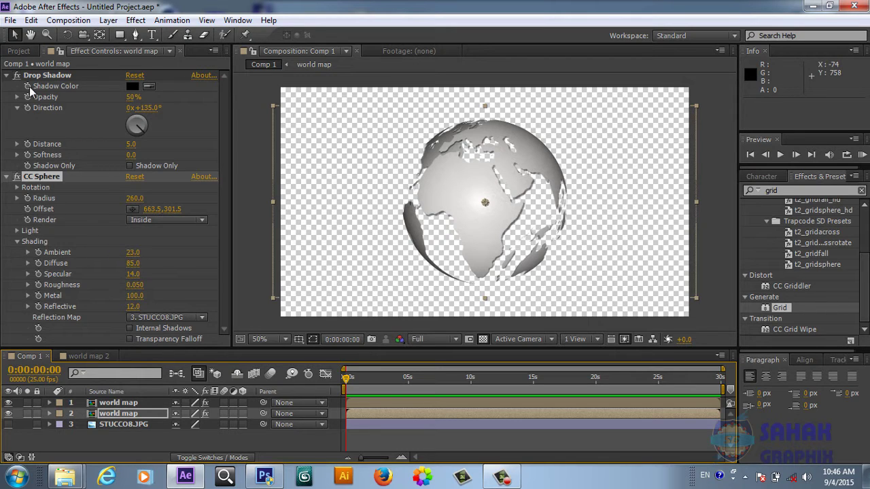
Step: Drag world map 2 from the Project panel into Comp 1, just behind the world map layer
click(20, 51)
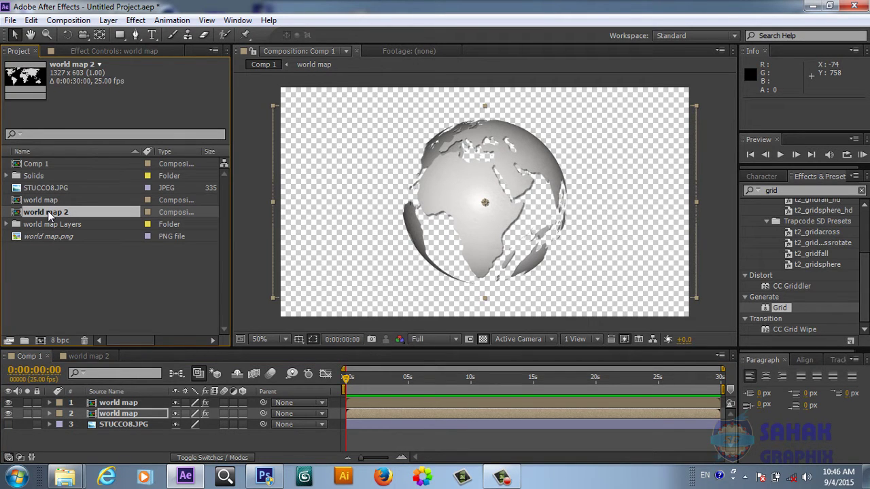
drag(47, 211, 117, 412)
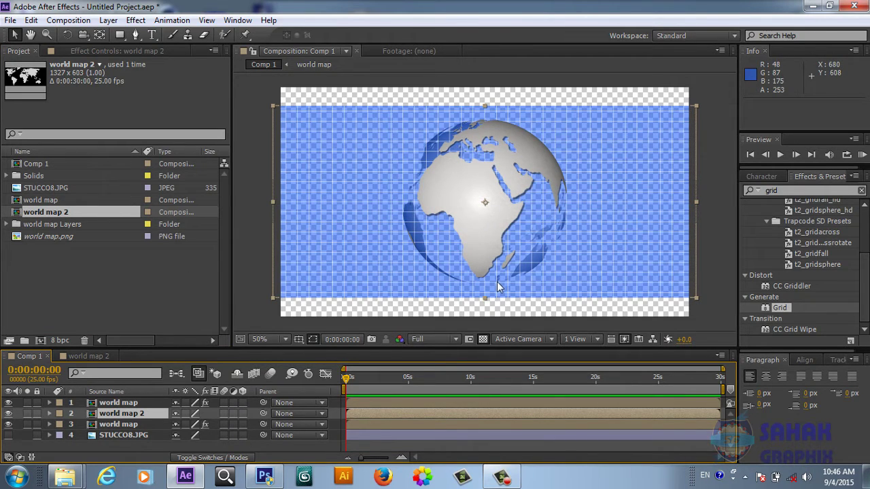
click(767, 191)
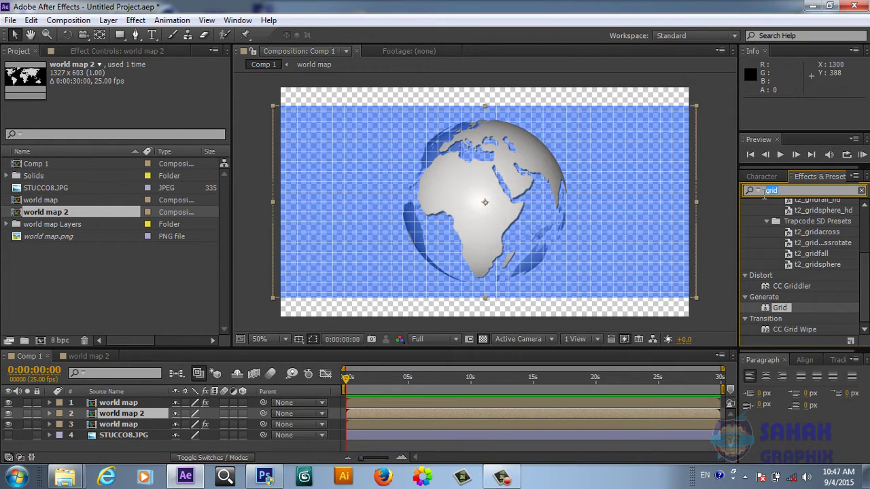
Step: Find CC Sphere with 'cc sp' and apply it to world map 2, not world map
text(cc)
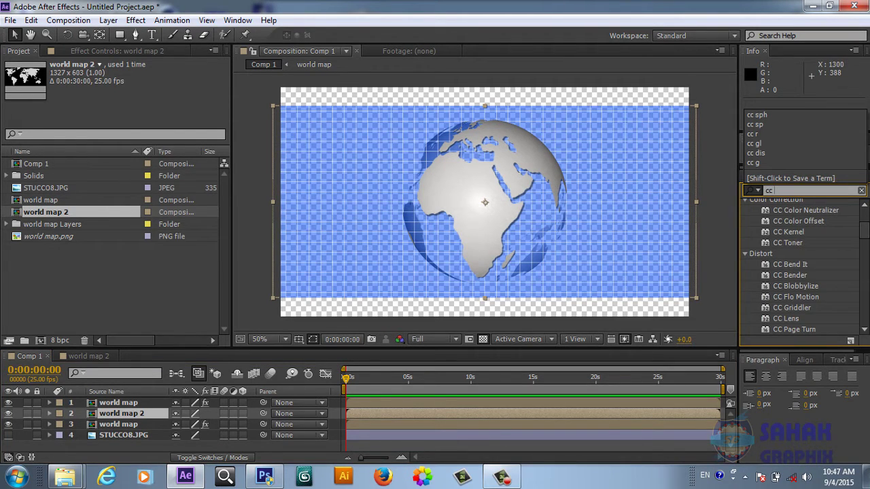
text( sp)
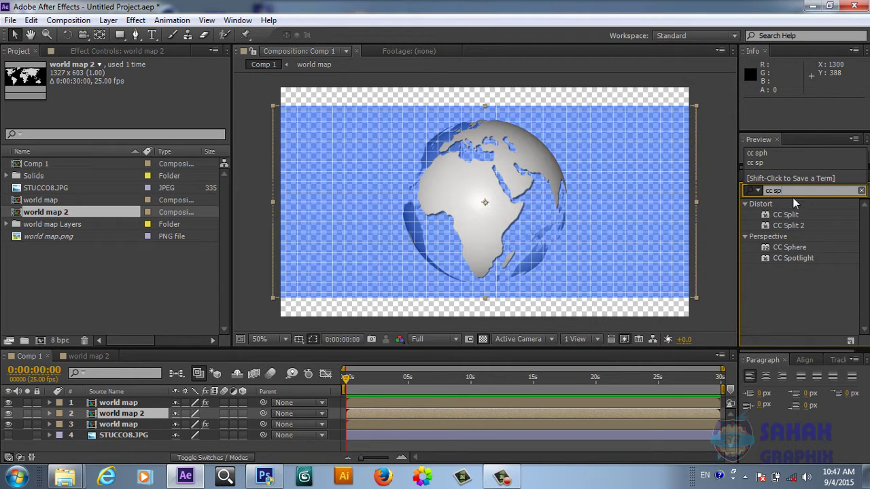
click(792, 248)
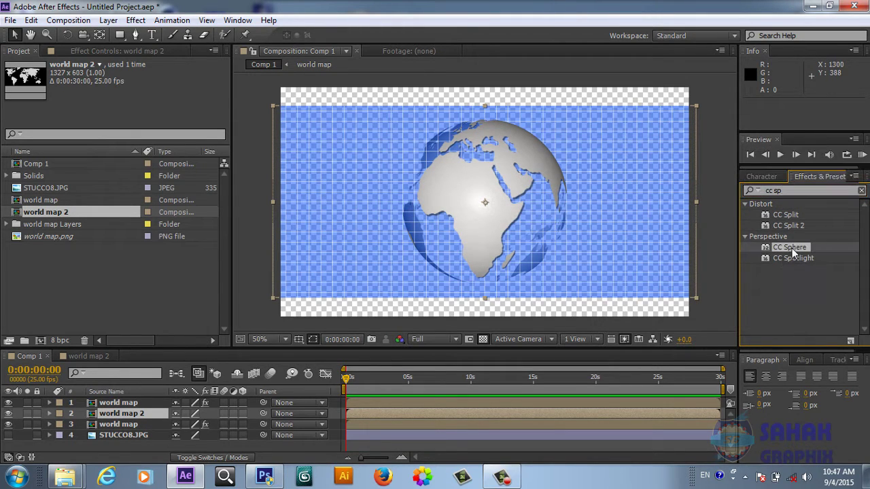
drag(792, 249, 600, 240)
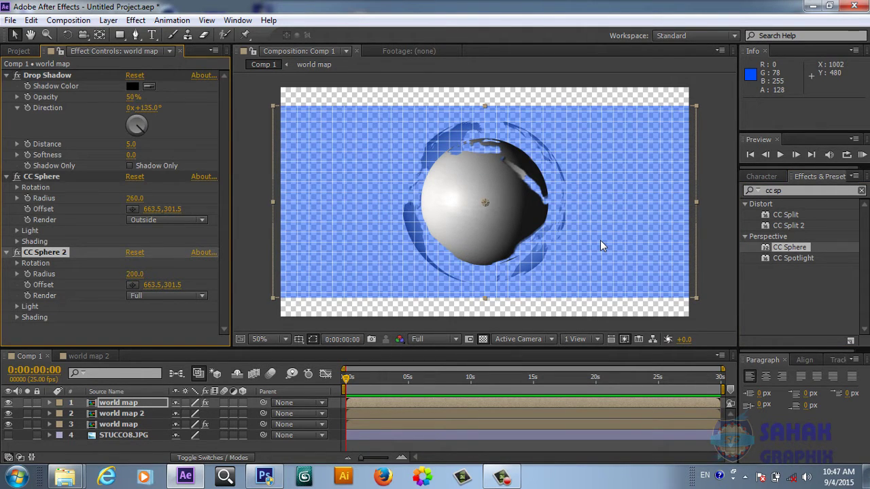
key(ctrl+z)
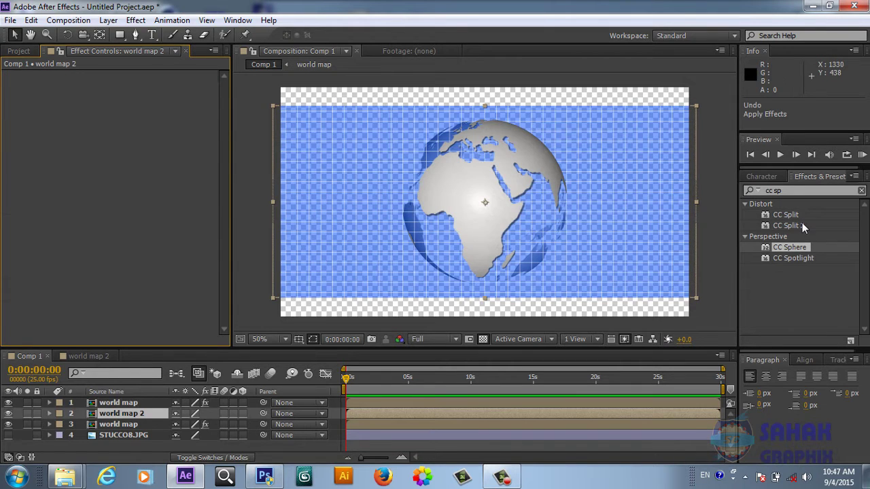
drag(791, 247, 149, 412)
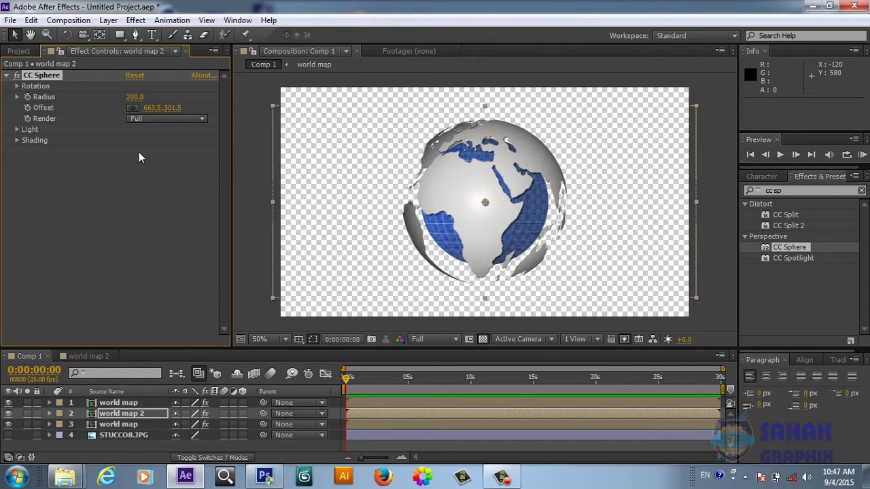
Step: Set the world map 2 grid sphere's CC Sphere radius to 258
click(133, 97)
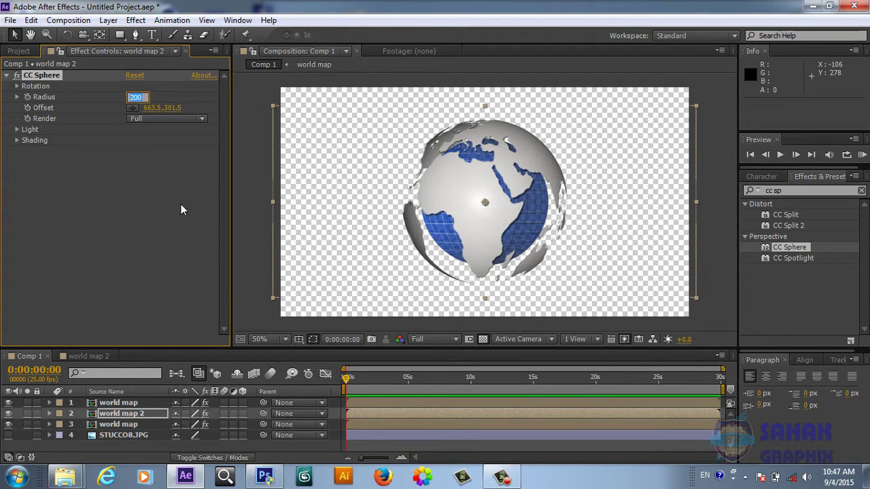
text(258)
key(Return)
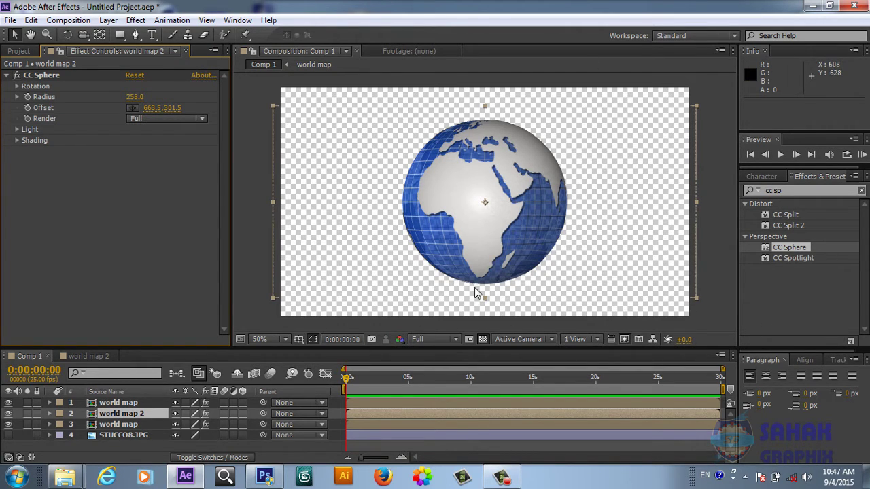
click(88, 447)
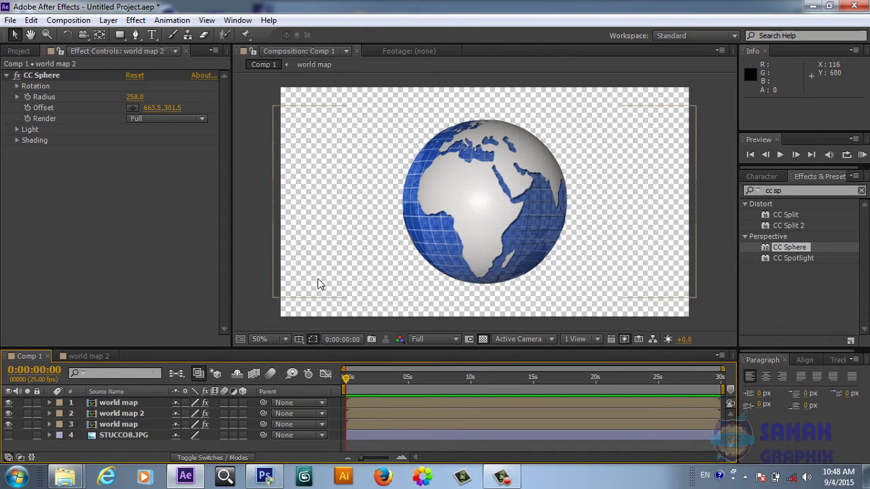
click(124, 401)
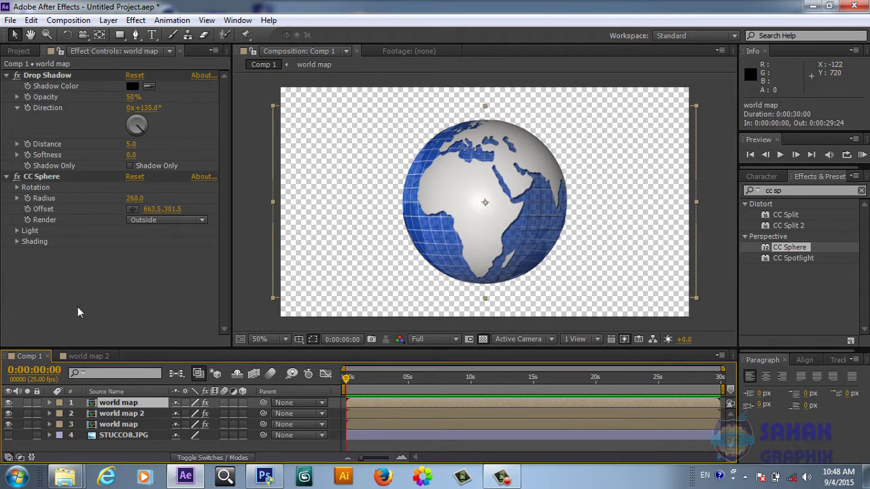
Step: Keyframe the world map globe's CC Sphere Rotation Y from 0 to 1 revolution at 0:00:29:24
click(7, 76)
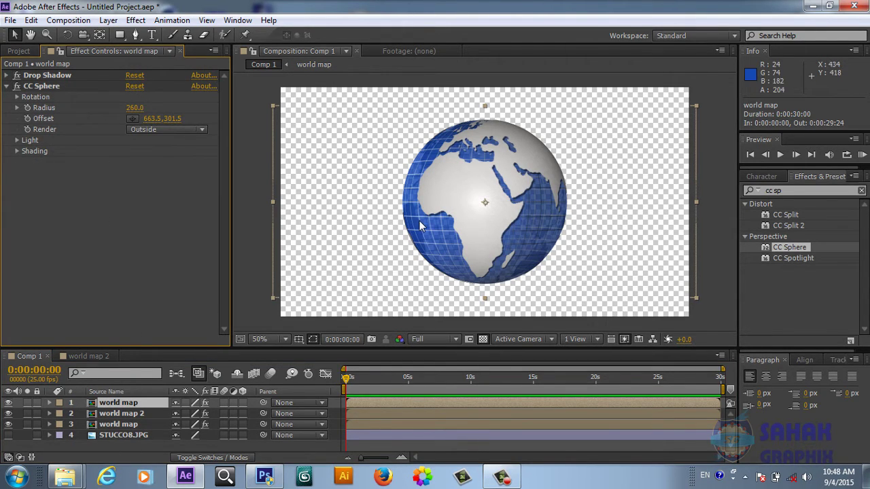
click(17, 98)
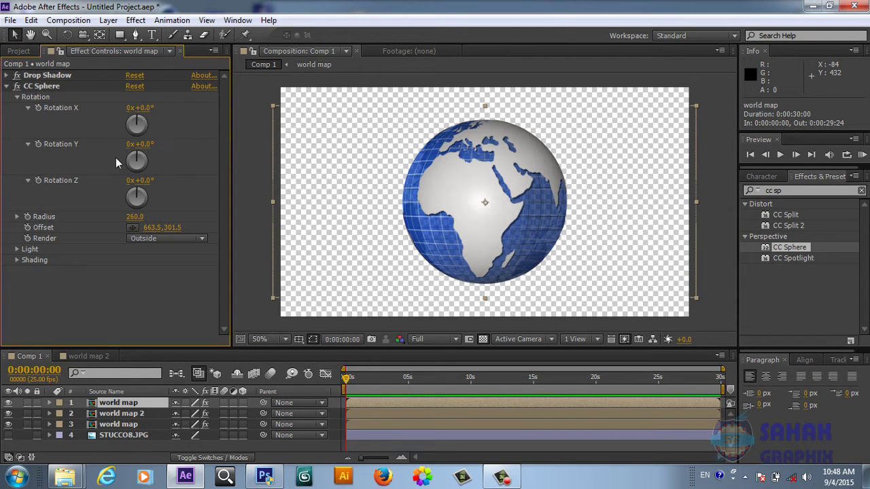
mouse_move(144, 145)
mouse_down()
mouse_move(183, 144)
mouse_move(143, 161)
mouse_up()
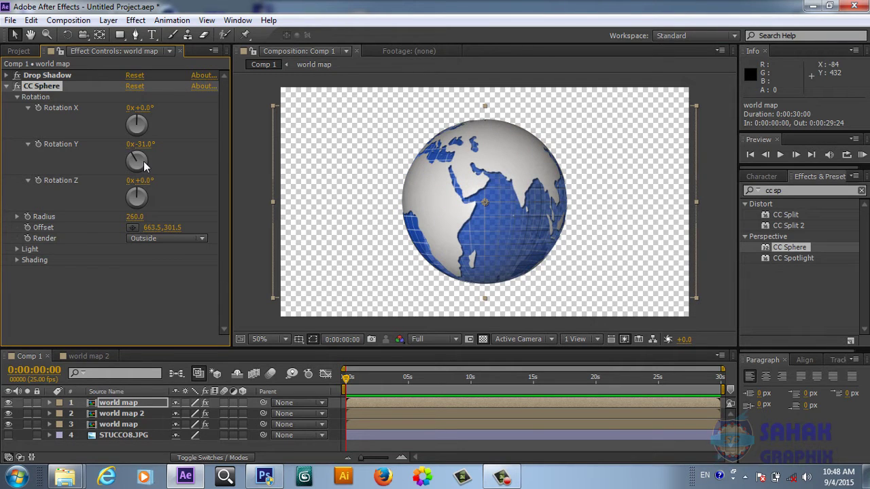
key(ctrl+z)
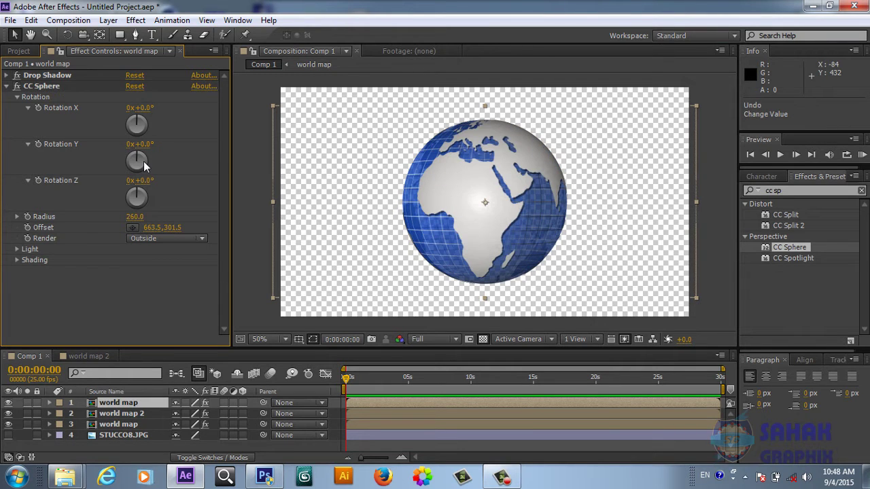
click(38, 145)
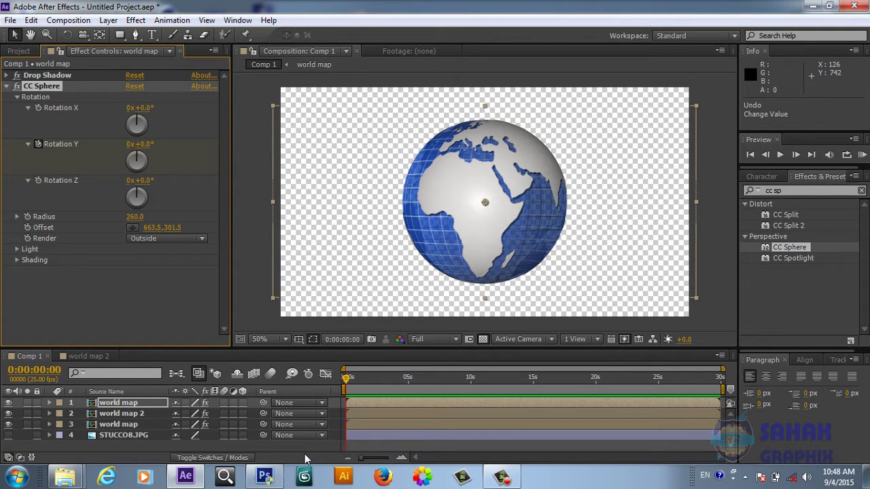
key(u)
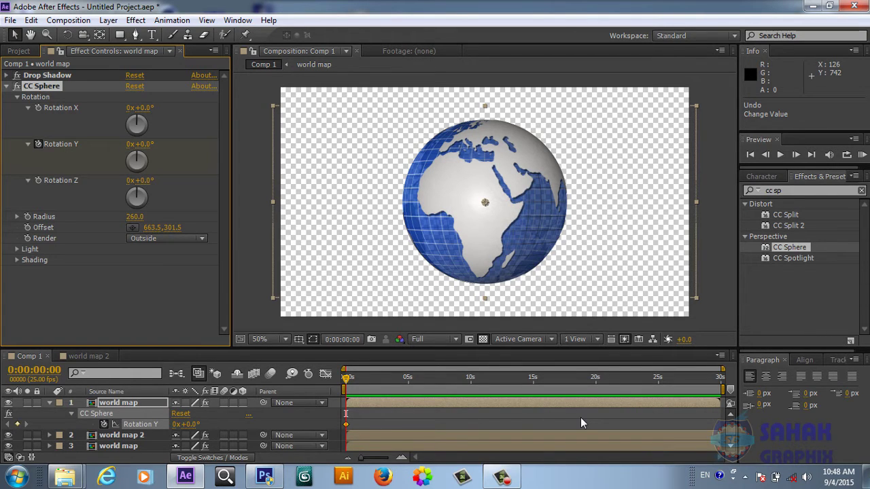
key(End)
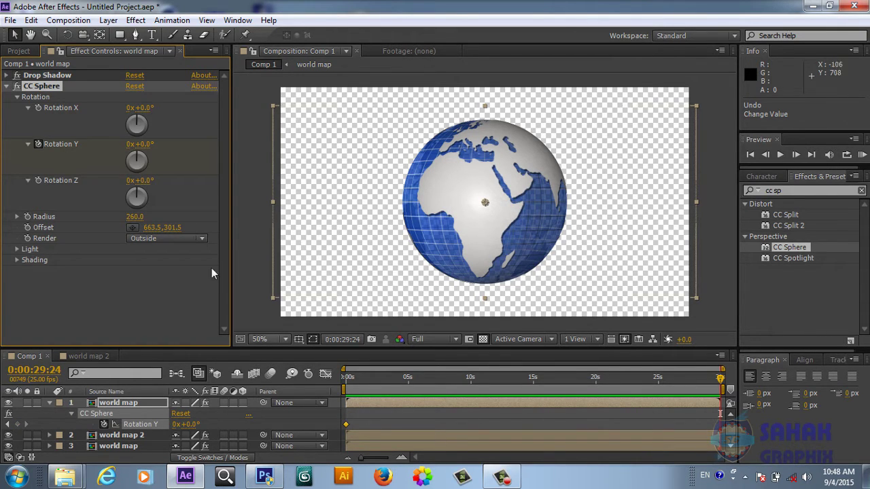
click(132, 144)
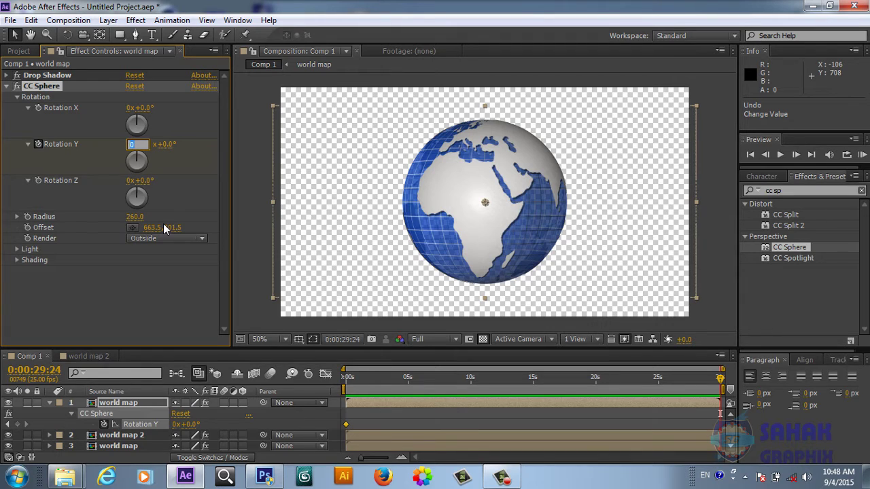
text(1)
click(148, 288)
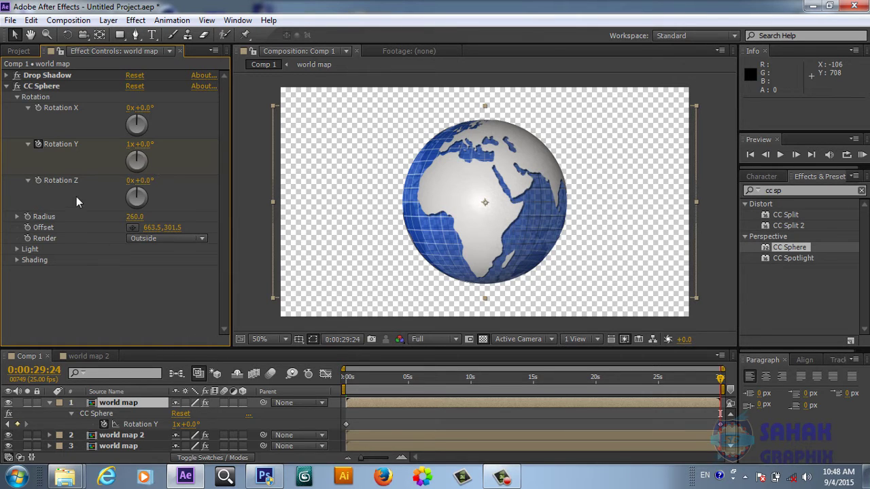
click(112, 437)
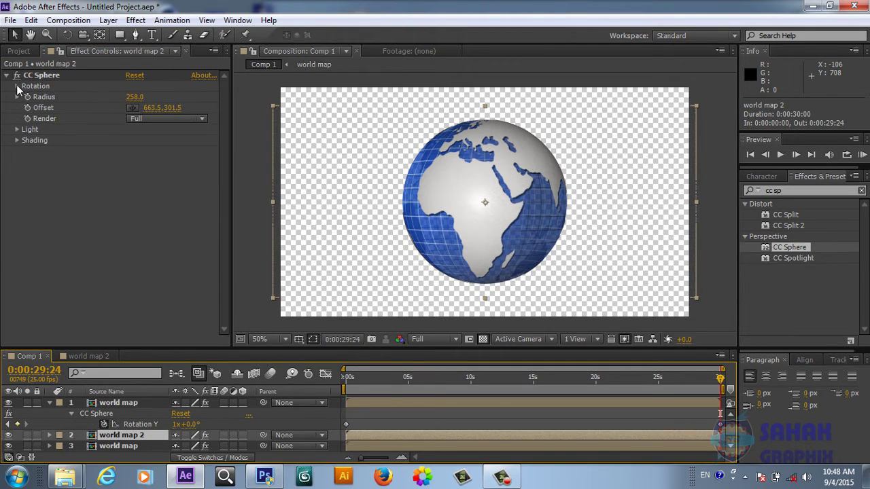
Step: Keyframe world map 2's Rotation Y at the first frame and enter 1 revolution at the end
click(17, 87)
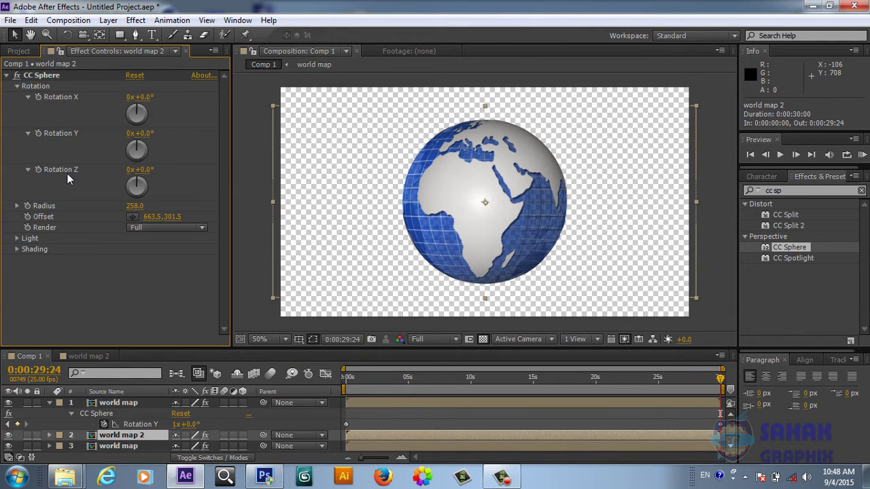
key(Home)
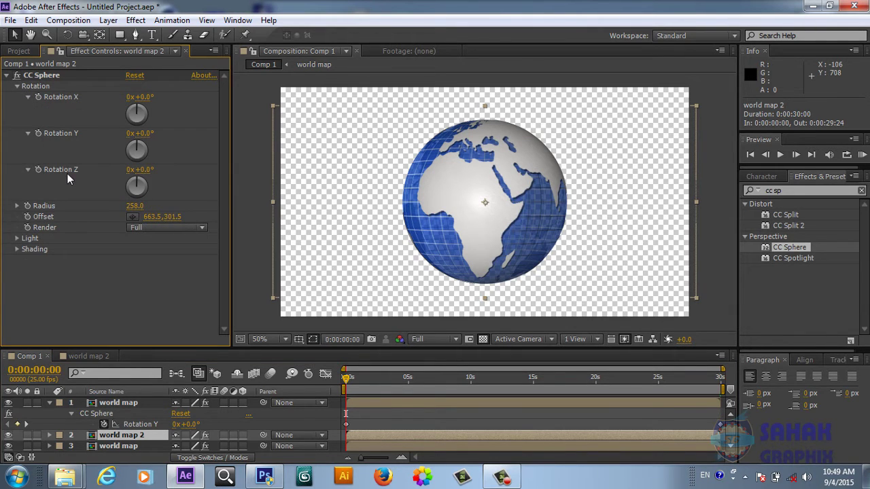
click(38, 134)
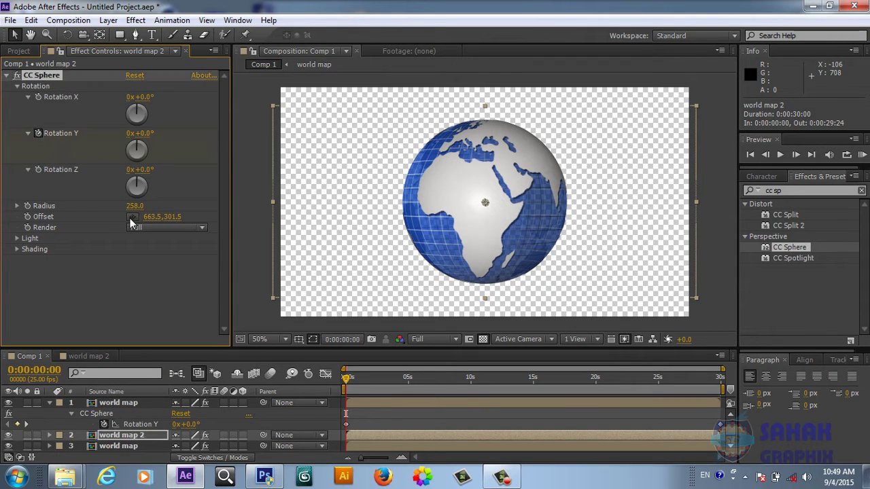
key(End)
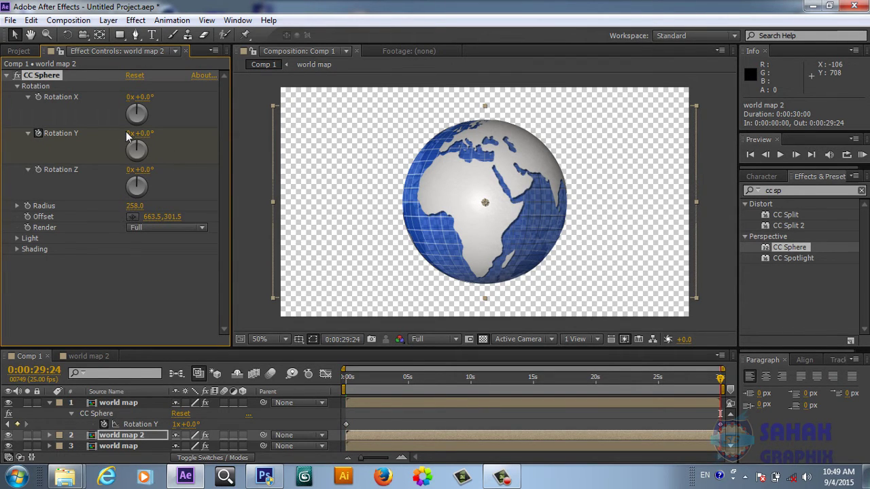
click(129, 134)
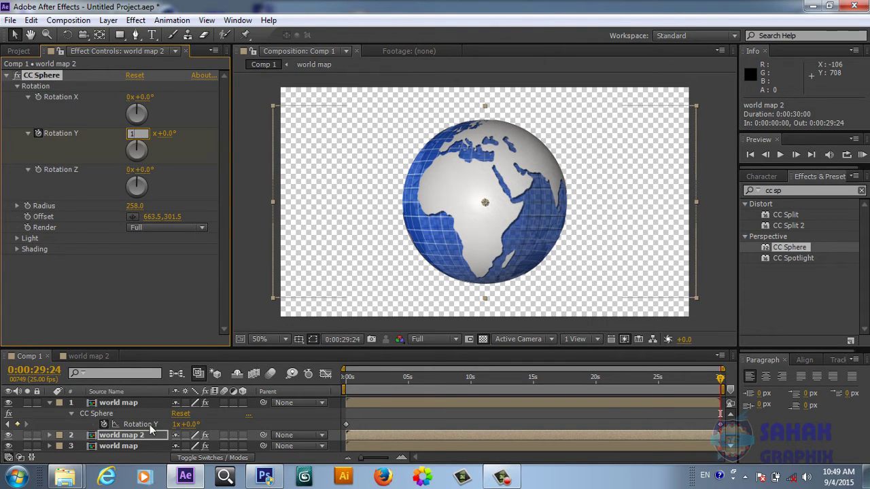
click(130, 445)
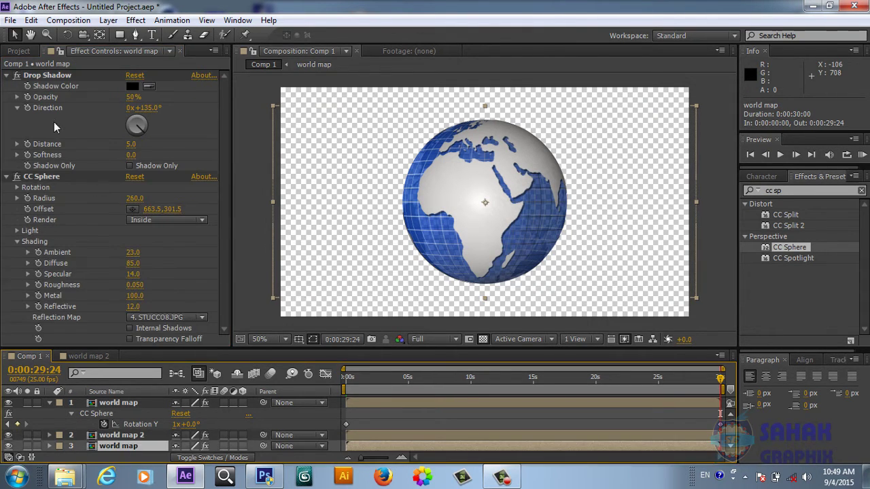
Step: Keyframe the third world map layer's Rotation Y from 0 to 1 revolution at 0:00:29:24
click(8, 76)
click(16, 97)
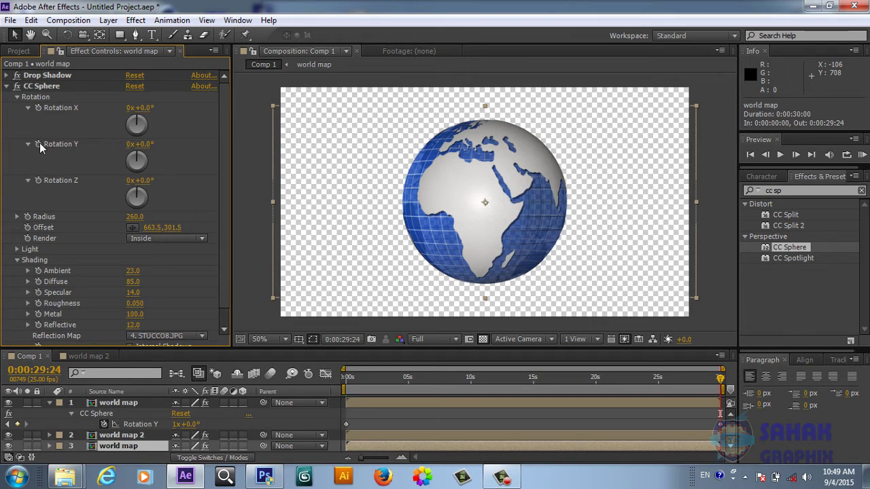
key(Home)
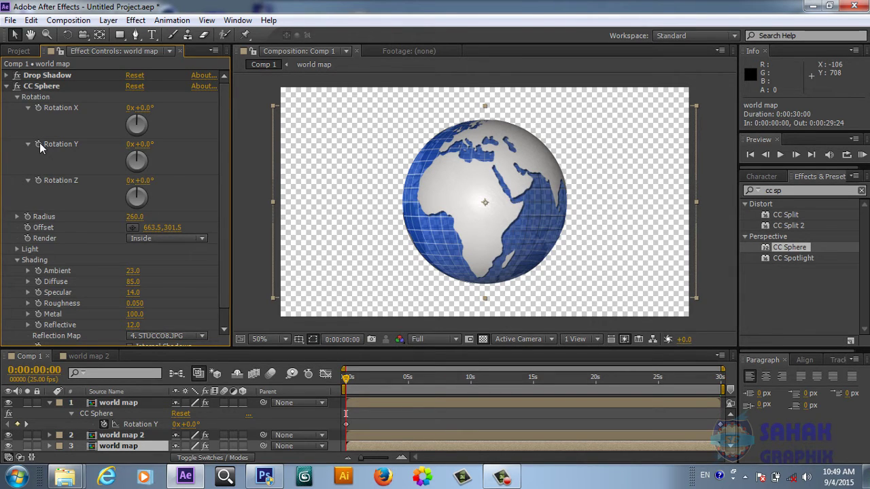
click(39, 146)
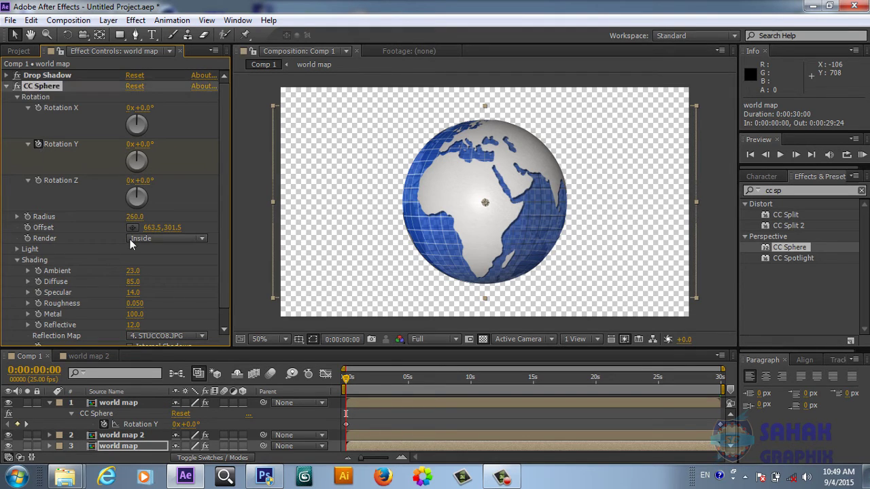
key(End)
click(131, 144)
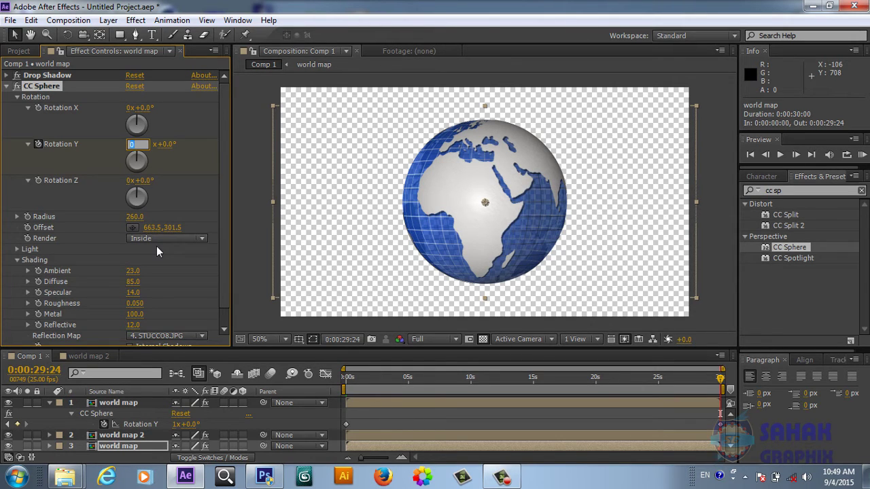
text(1)
click(7, 85)
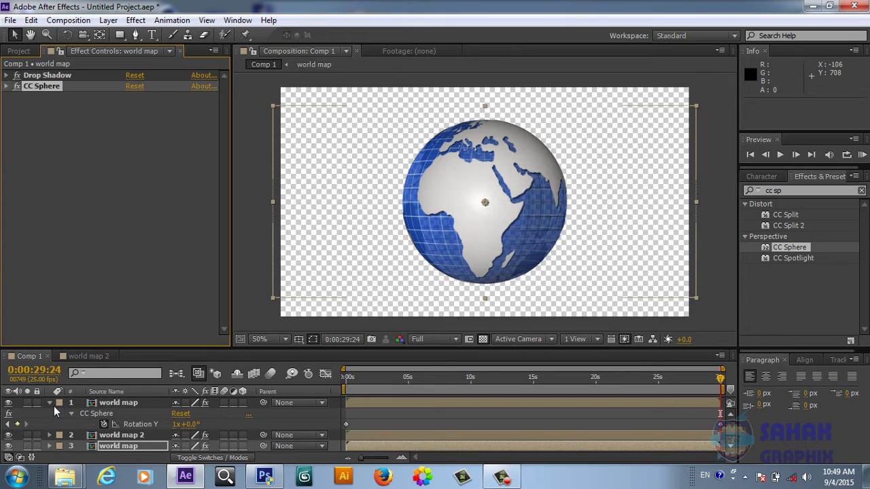
click(50, 403)
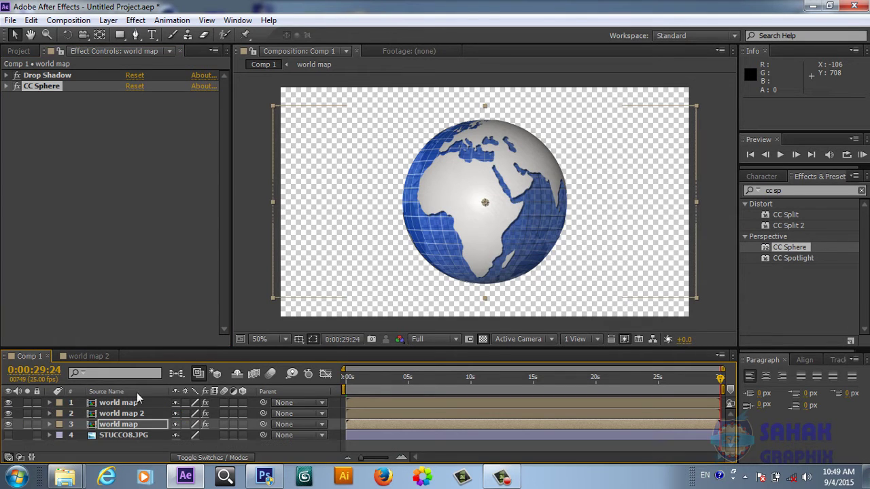
Step: RAM-preview the spinning globe for about 41 frames, then make the timeline panel taller
click(861, 155)
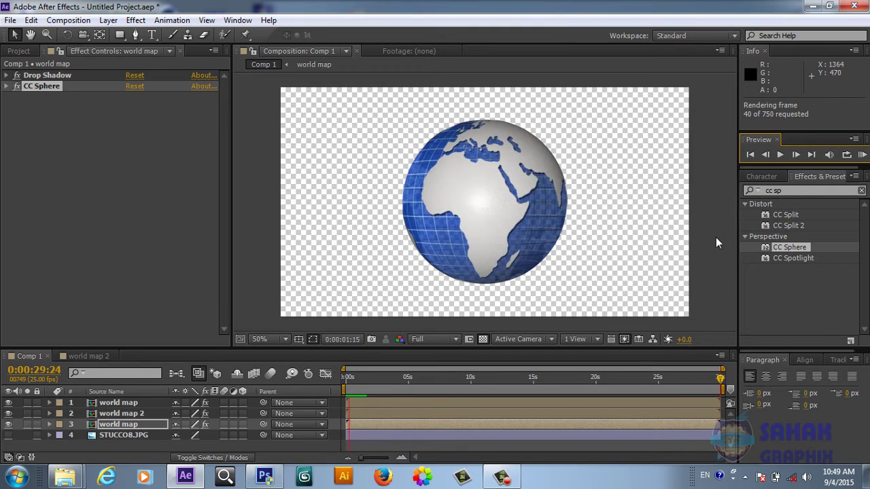
key(space)
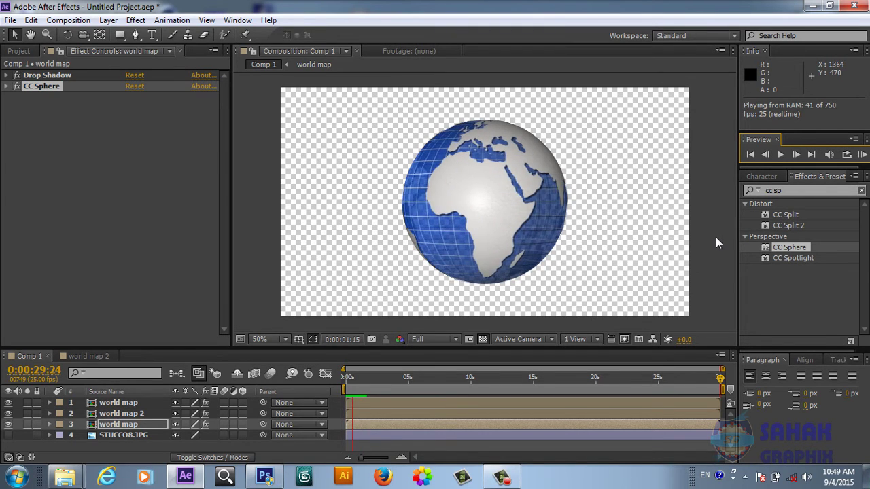
key(space)
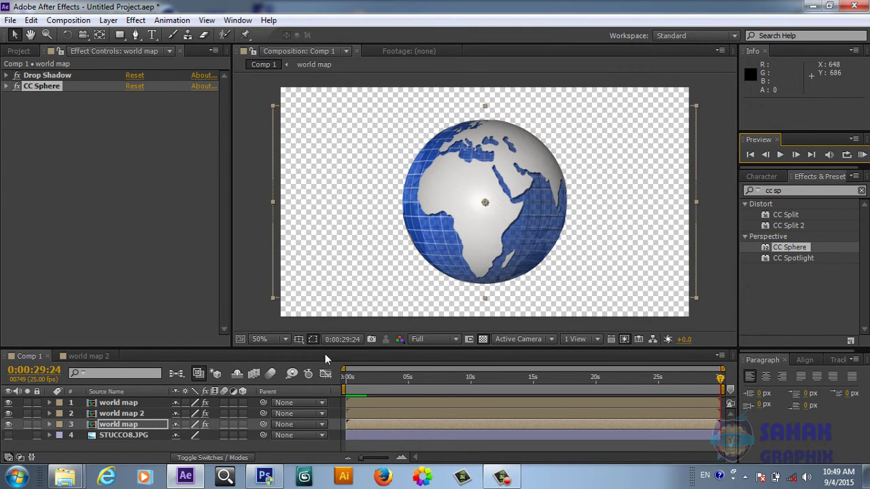
drag(322, 348, 326, 296)
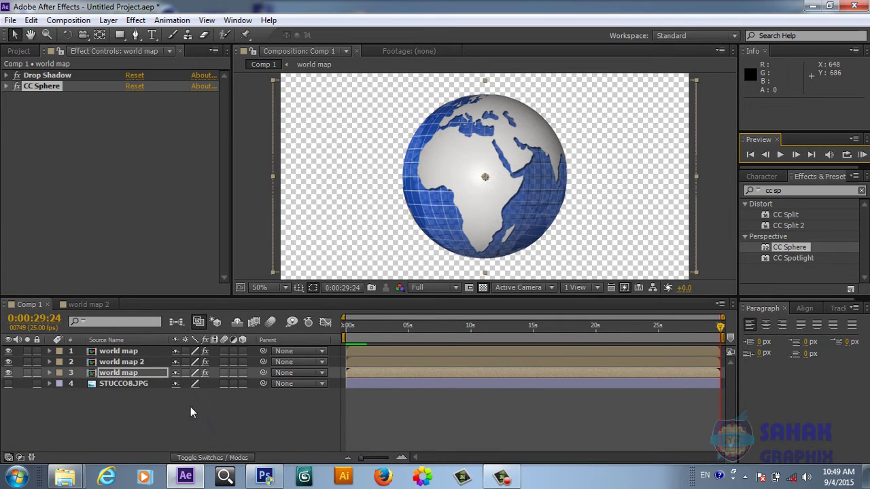
Step: Add a new Royal Blue Solid 6 layer and move it below the globe layers
right_click(148, 411)
mouse_move(180, 274)
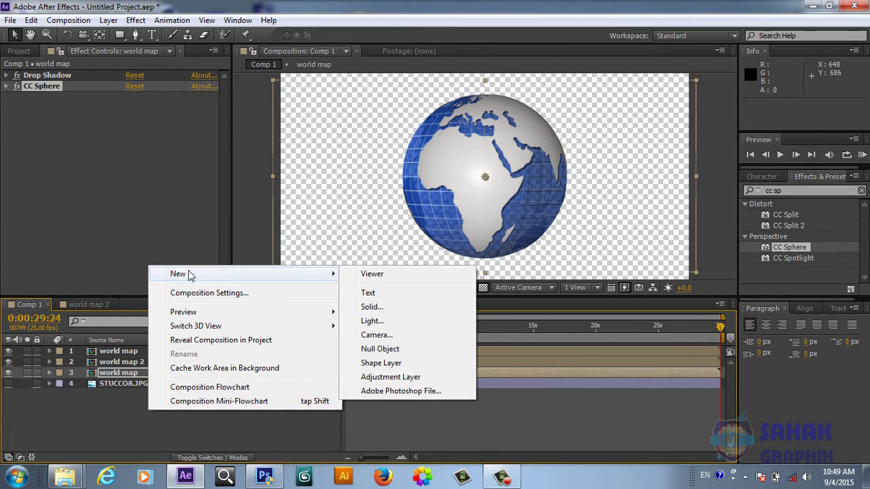
click(367, 307)
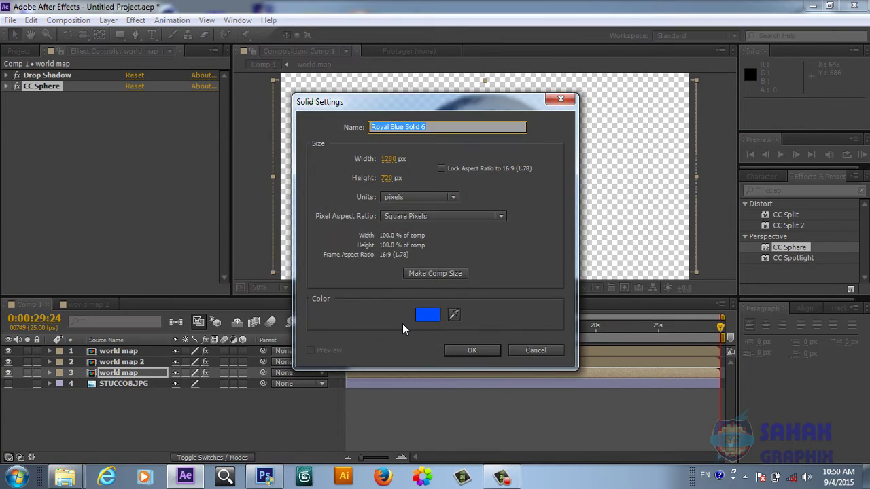
click(472, 351)
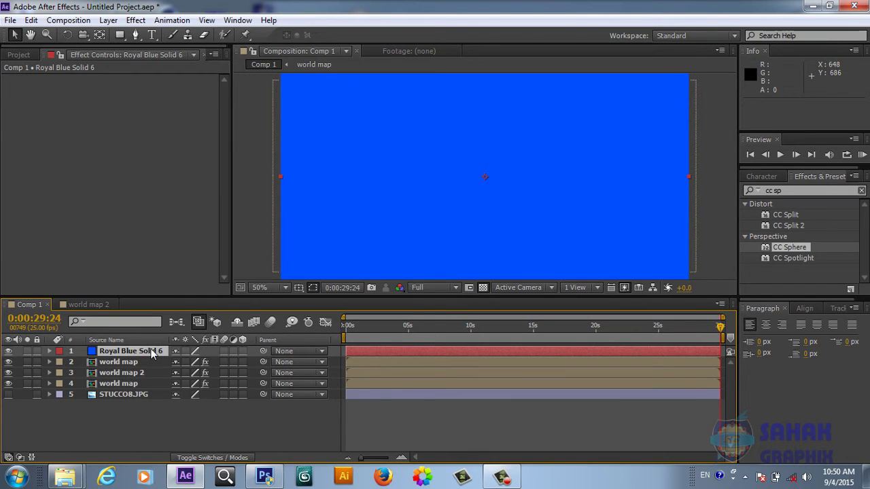
click(149, 361)
click(147, 349)
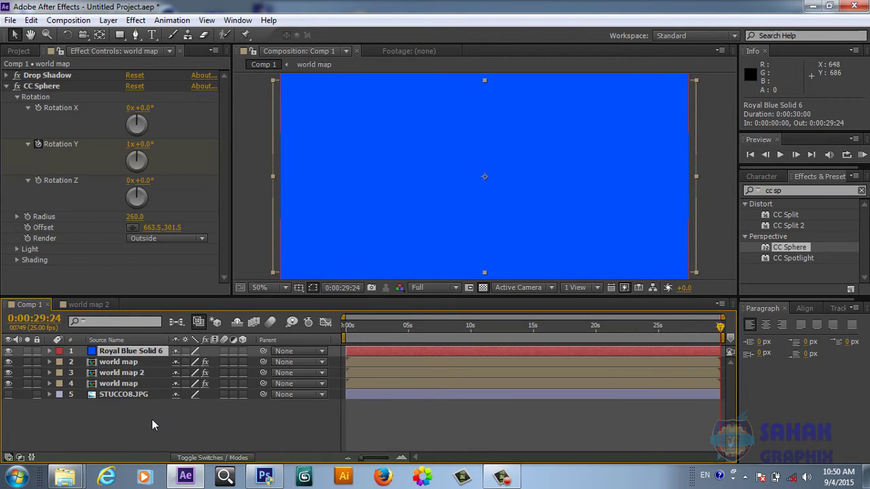
drag(129, 351, 129, 398)
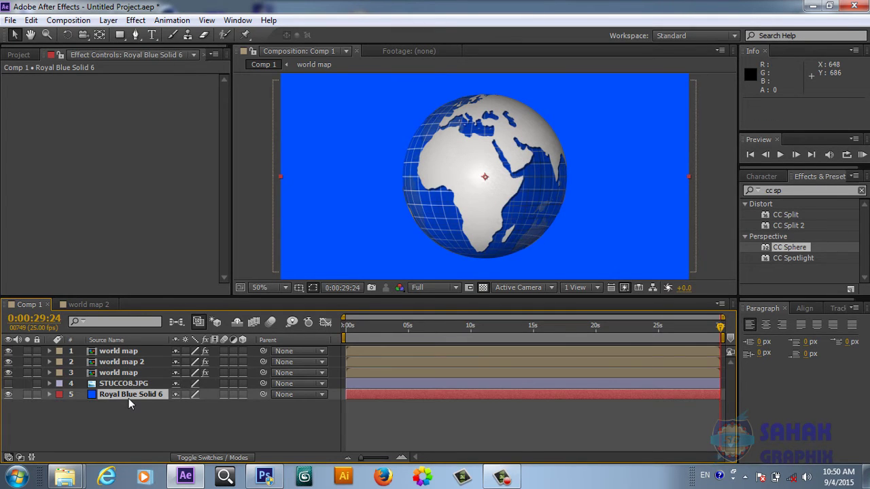
click(152, 397)
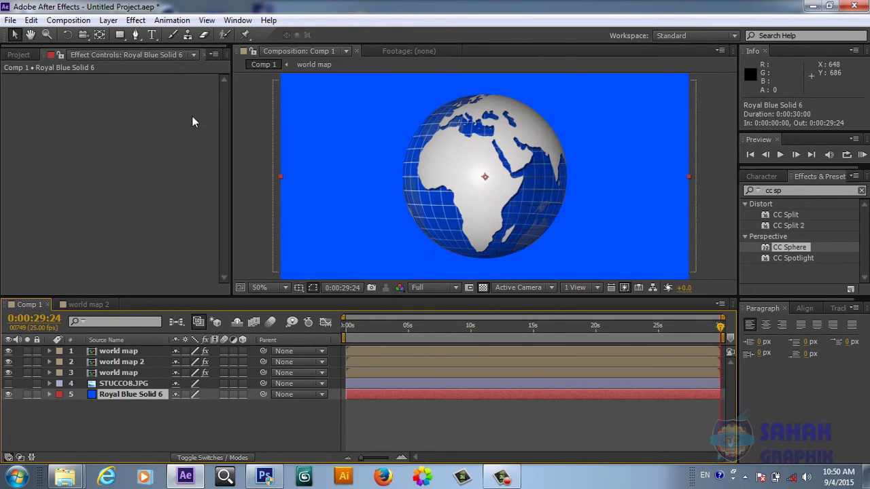
Step: Apply a radial Ramp to the solid, running from white to grey
click(133, 23)
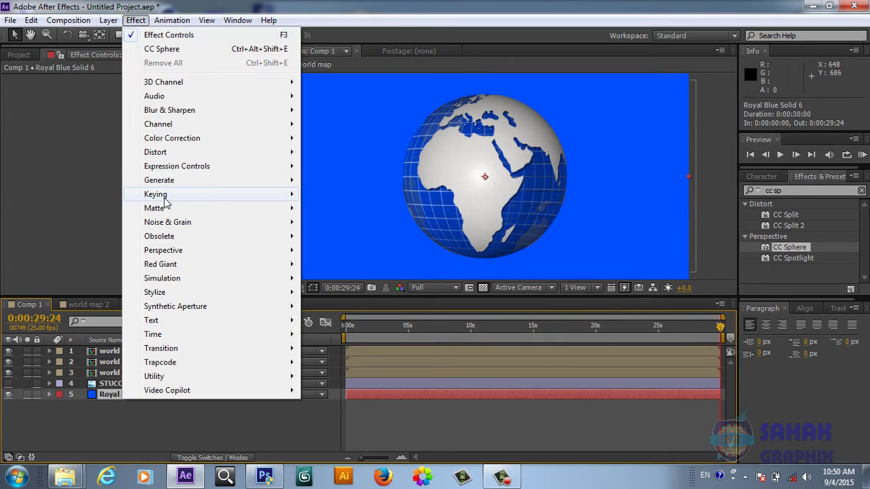
mouse_move(181, 184)
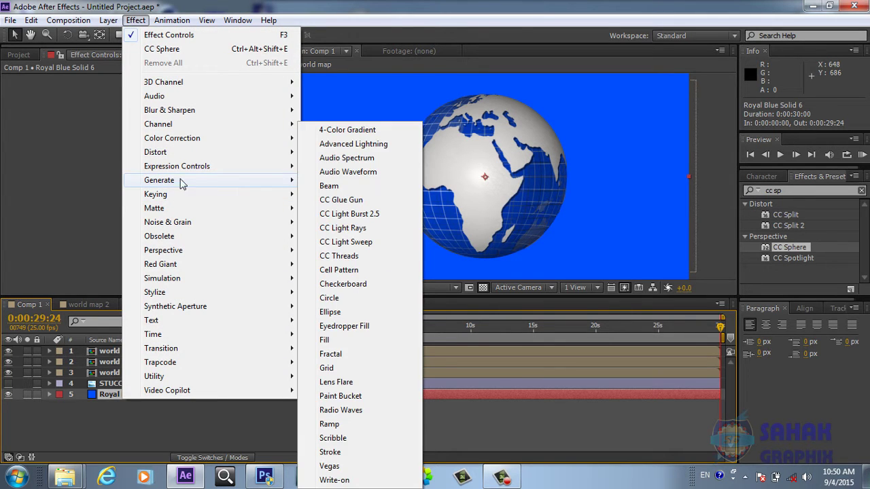
click(339, 425)
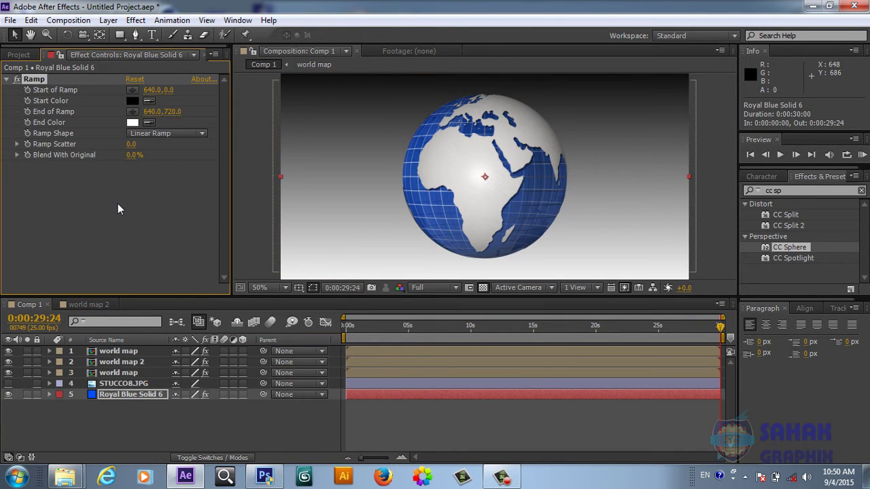
click(201, 134)
click(181, 161)
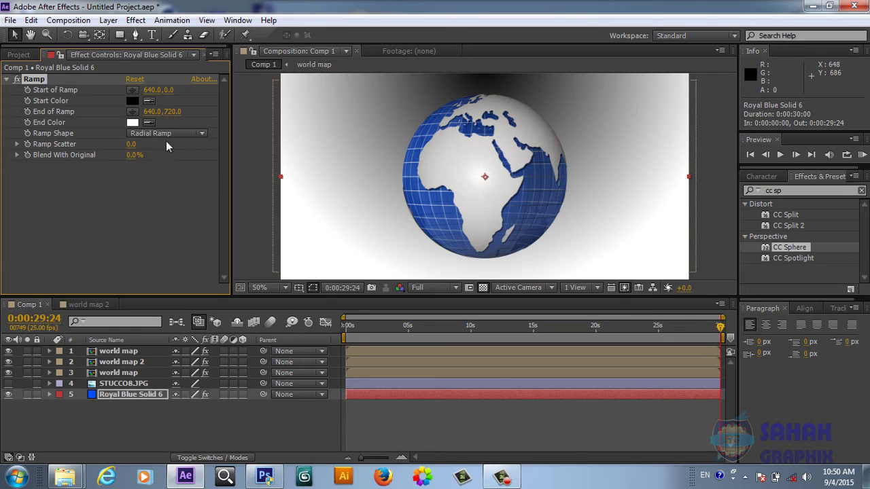
click(134, 123)
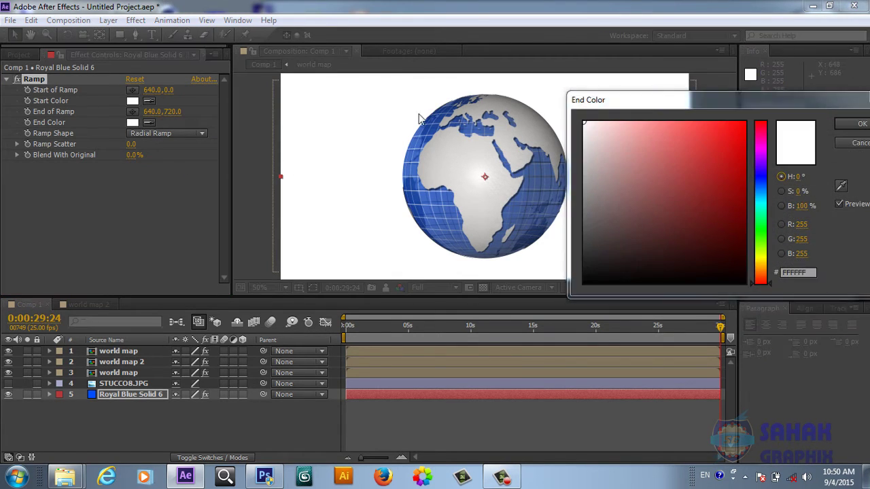
drag(587, 181, 583, 215)
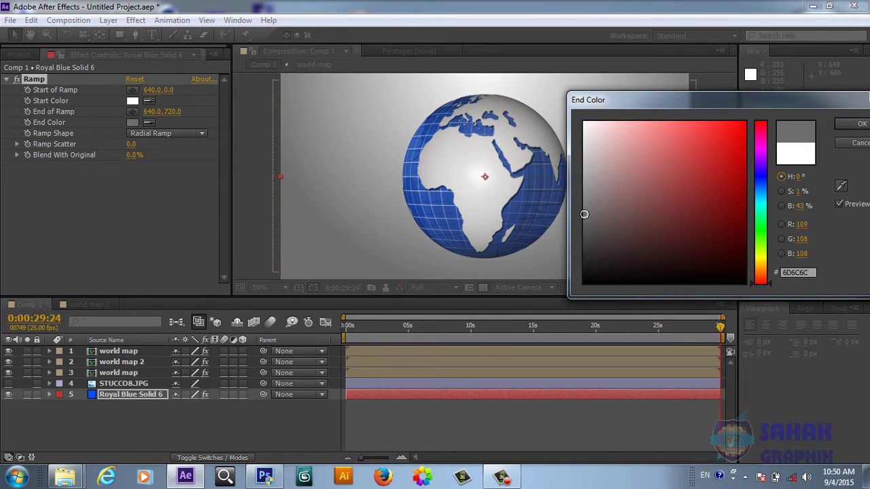
click(858, 127)
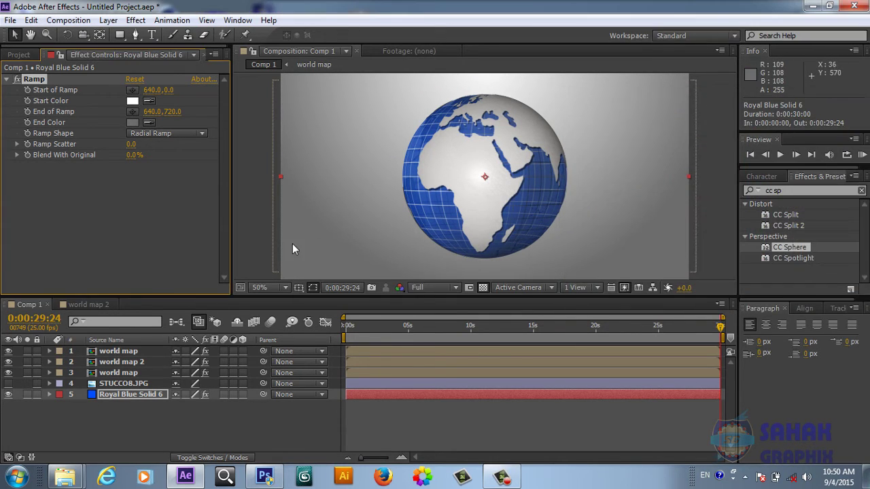
Step: Place the ramp start at the comp centre and the end past the lower-right corner
key(comma)
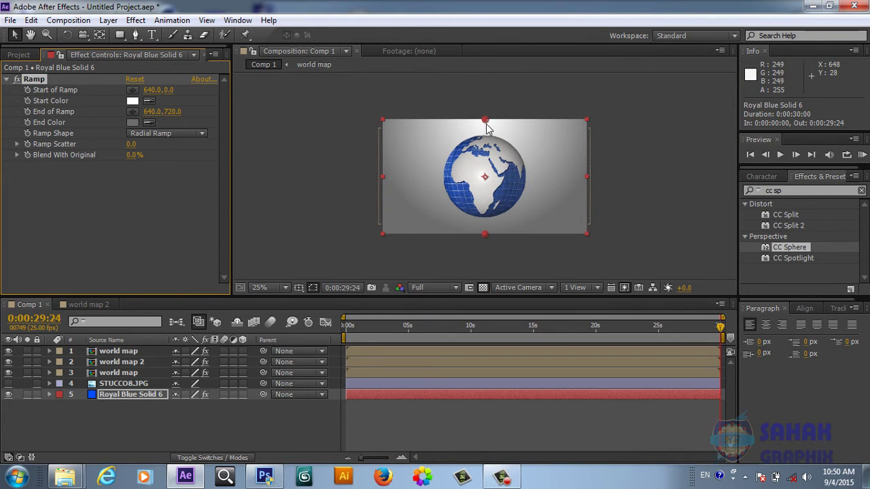
drag(485, 121, 488, 187)
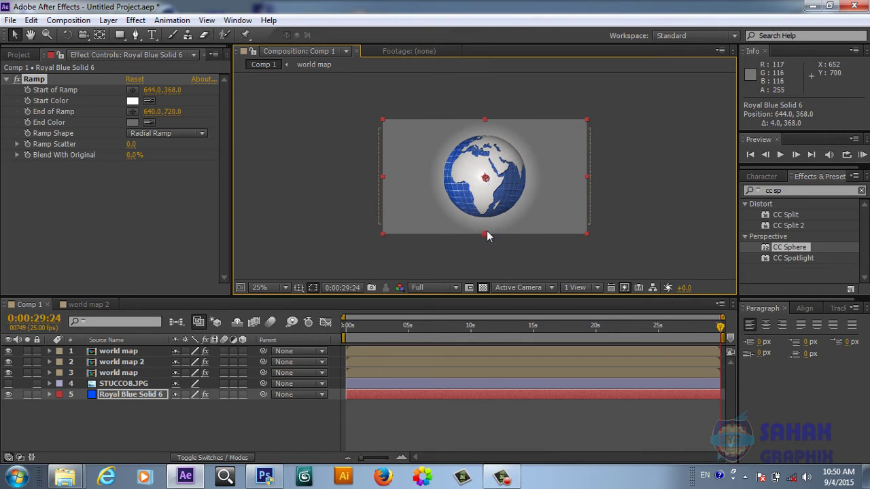
drag(487, 236, 593, 288)
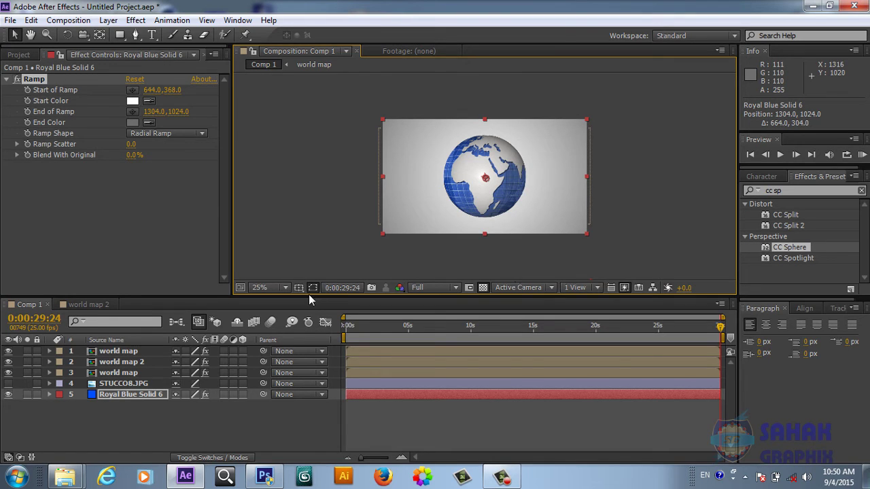
key(period)
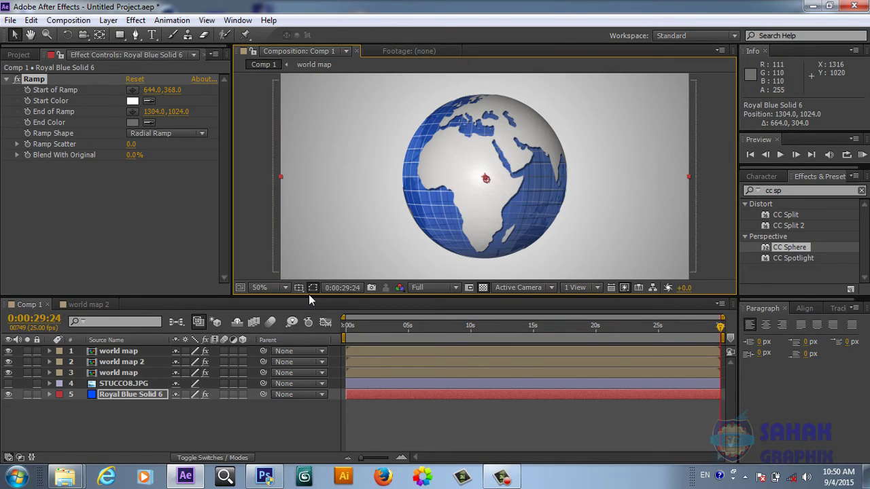
Step: Rewind the timeline and open the world map 2 composition
click(156, 433)
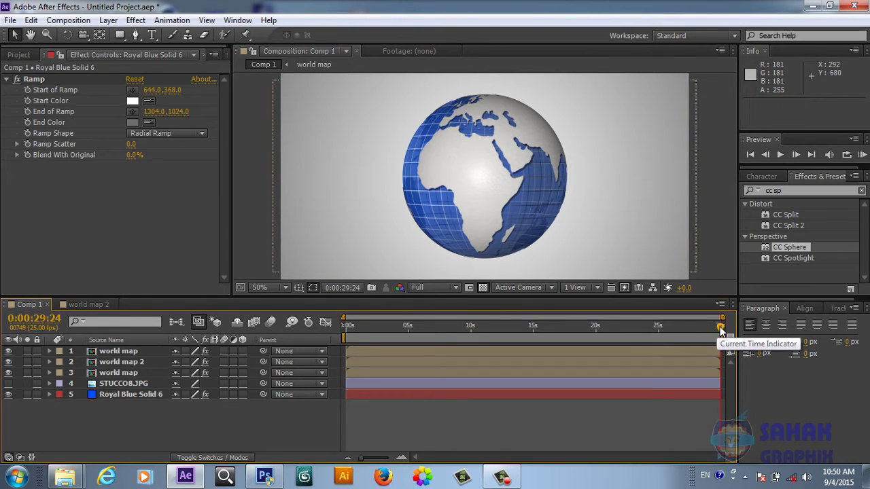
drag(721, 329, 546, 338)
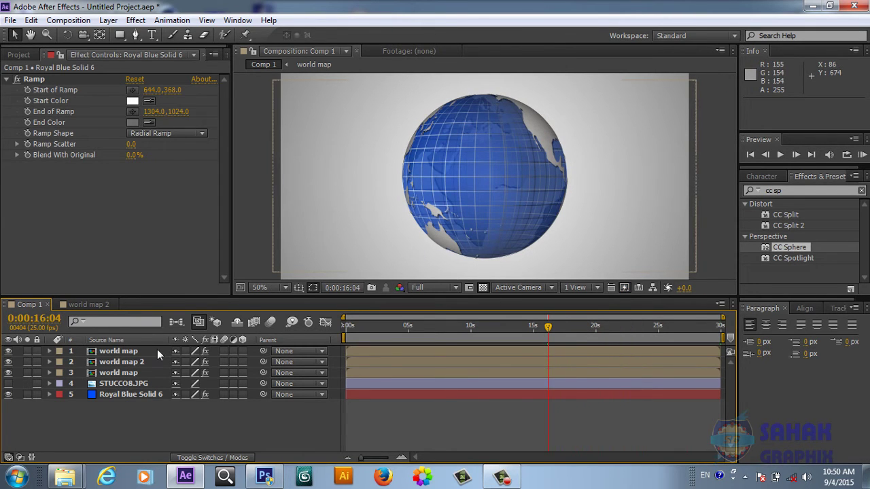
click(85, 307)
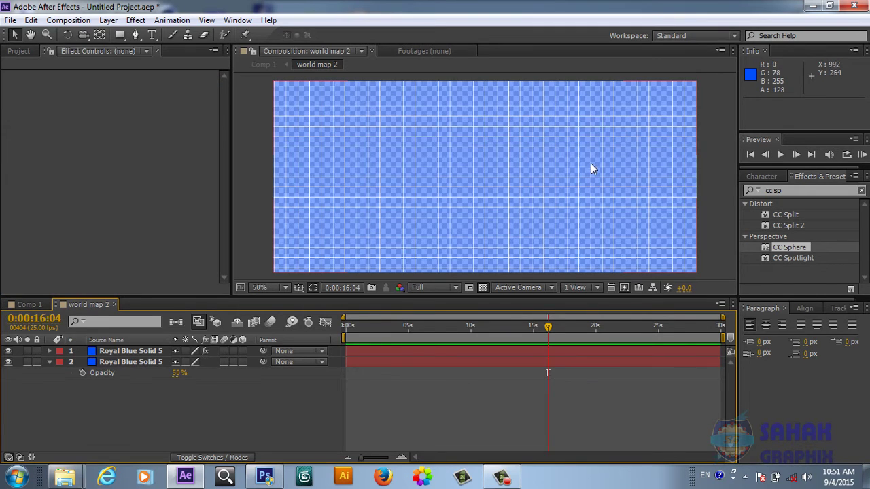
Step: Add a 'SAHAK GRAPHIX' text layer to the world map 2 composition
click(151, 36)
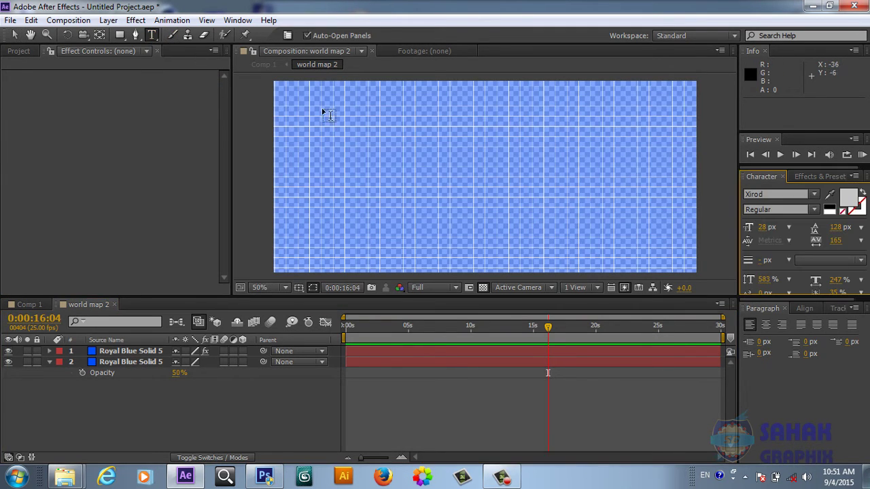
click(435, 182)
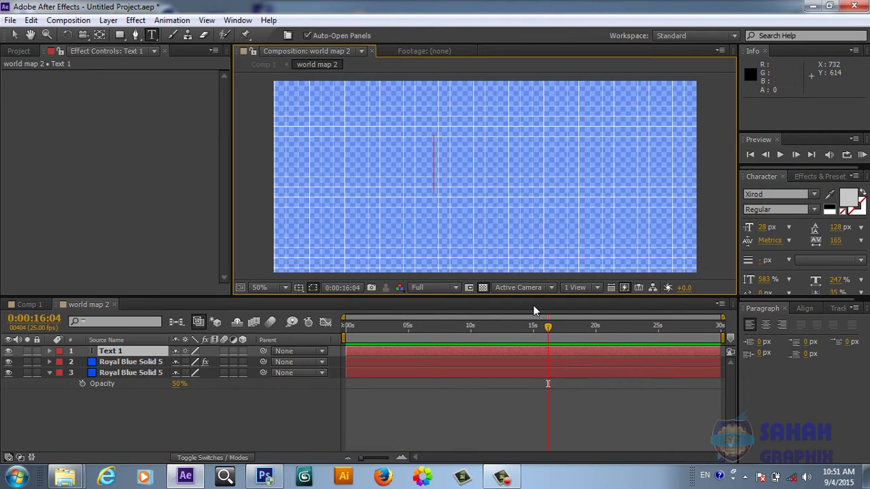
text(S)
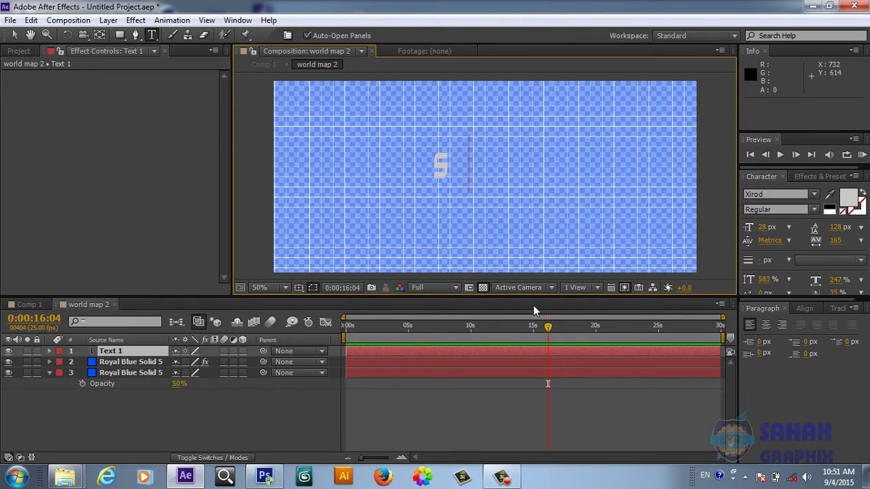
text(AHAK)
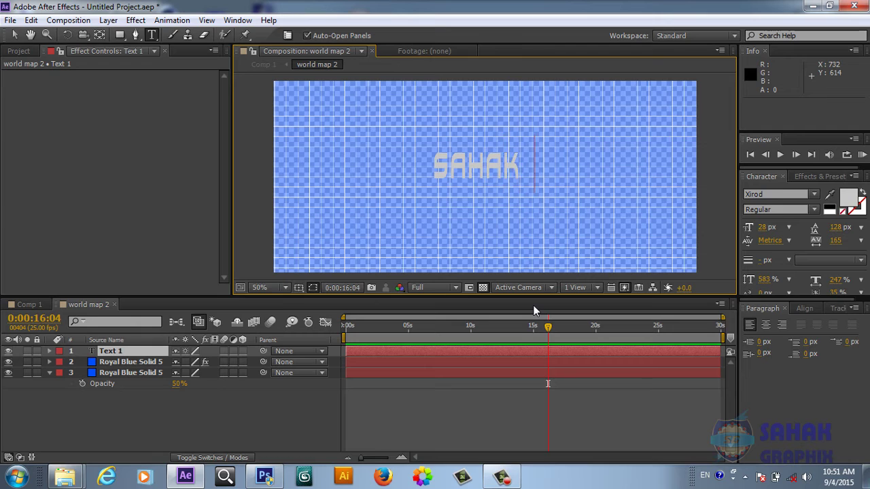
text( GRA)
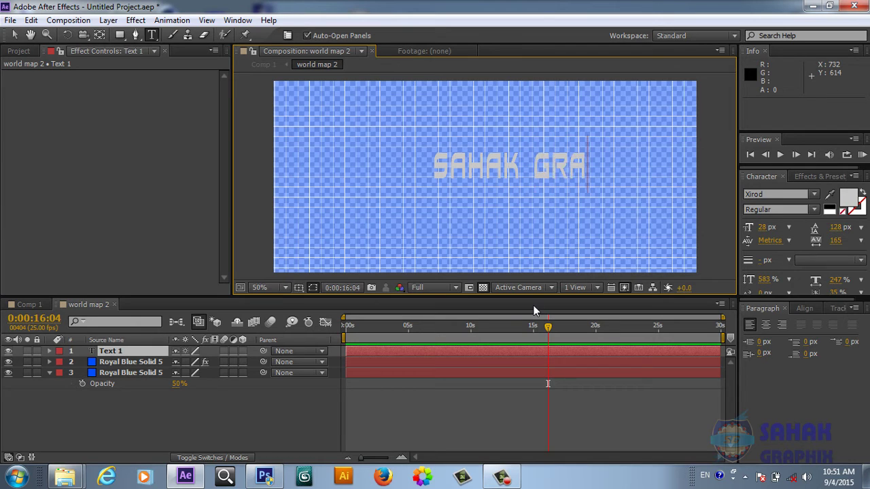
text(PHIX)
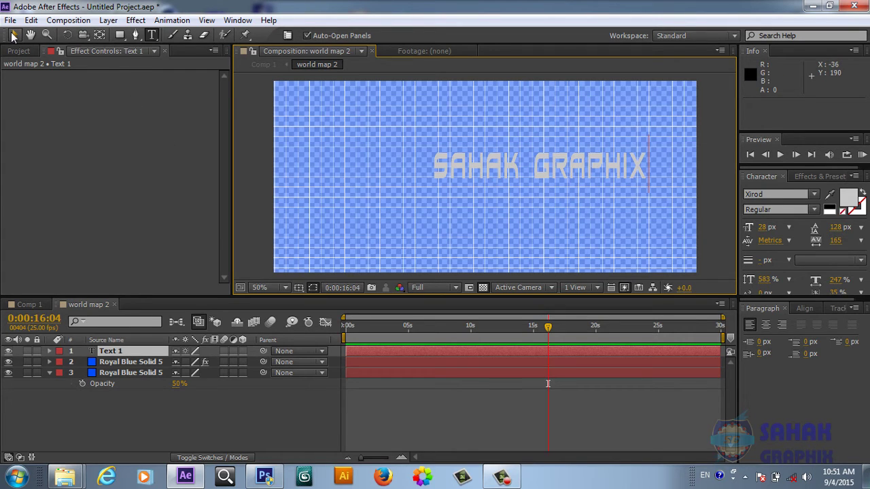
click(14, 36)
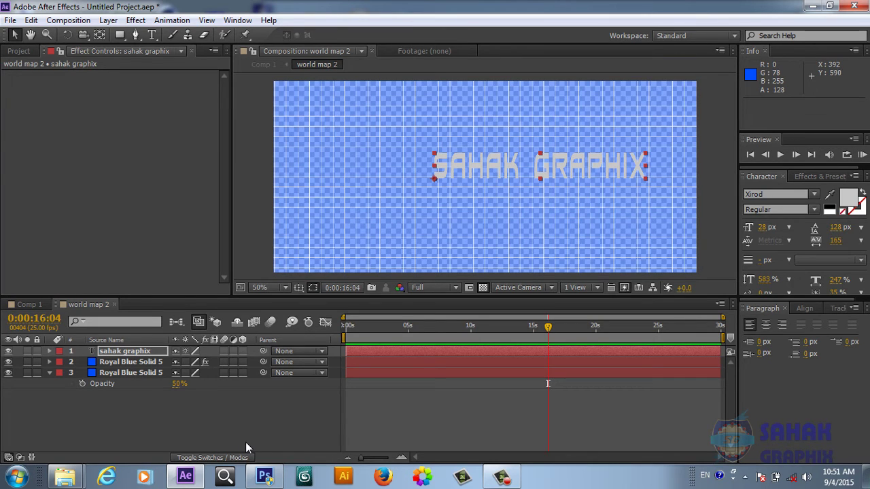
Step: Scale the text to 42% and shift it right so it wraps onto the Comp 1 globe
key(s)
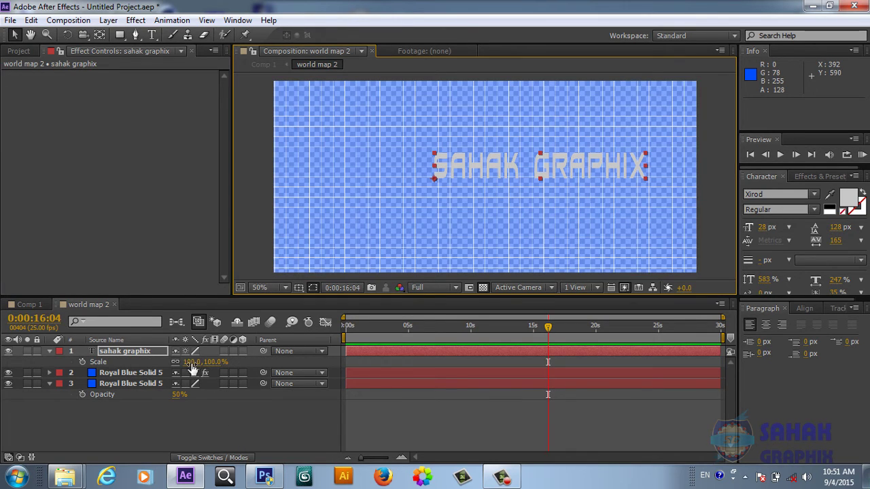
drag(193, 367, 147, 358)
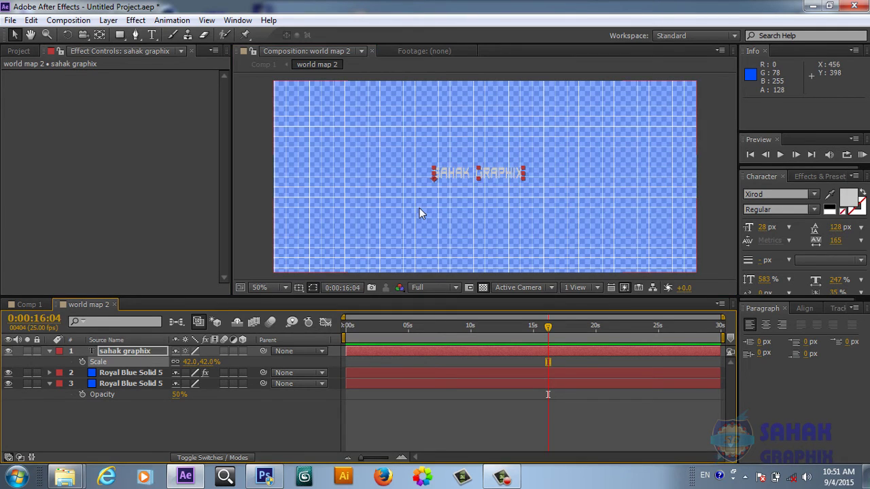
drag(503, 172, 669, 147)
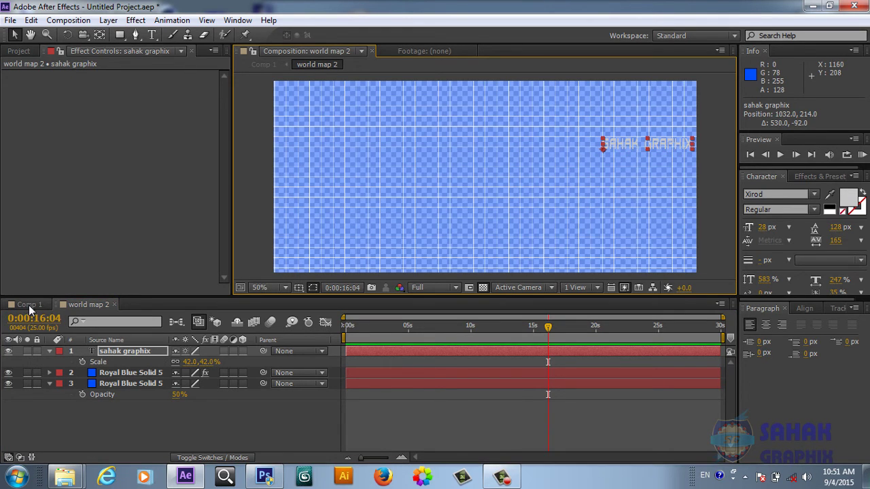
click(30, 310)
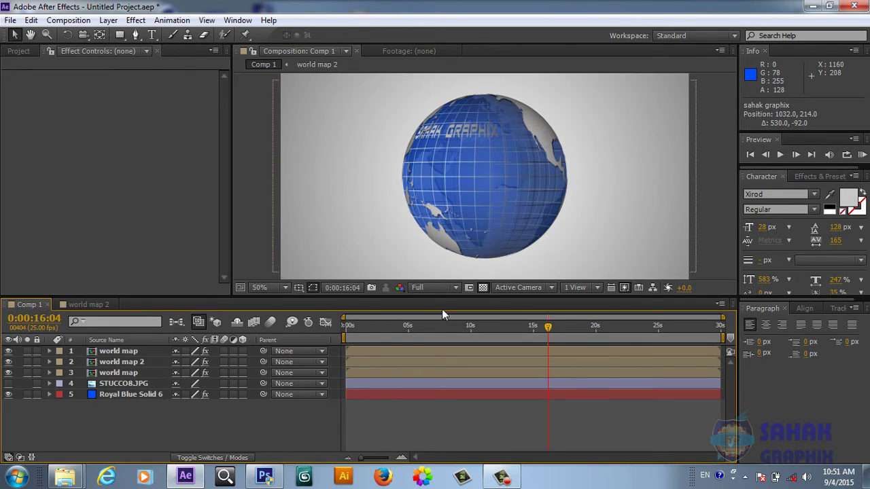
Step: Lower the SAHAK GRAPHIX text to position 1096, 318 and scale it to 33% in world map 2
drag(548, 331, 566, 335)
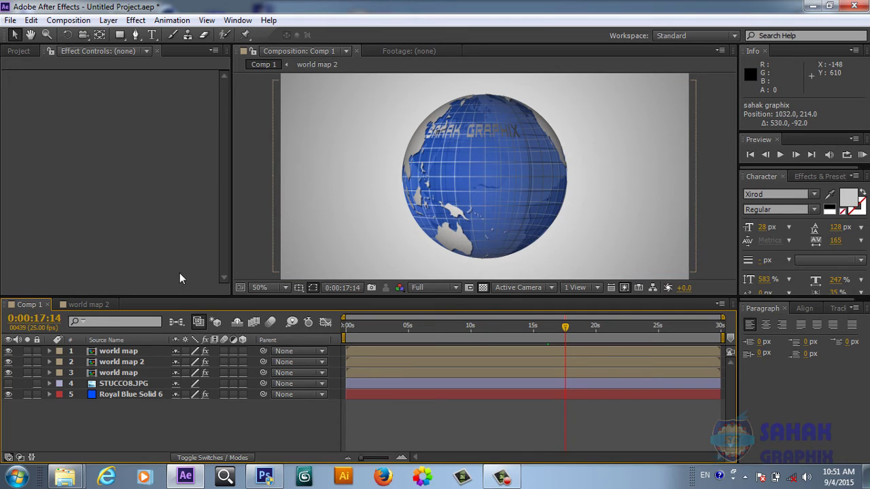
click(76, 304)
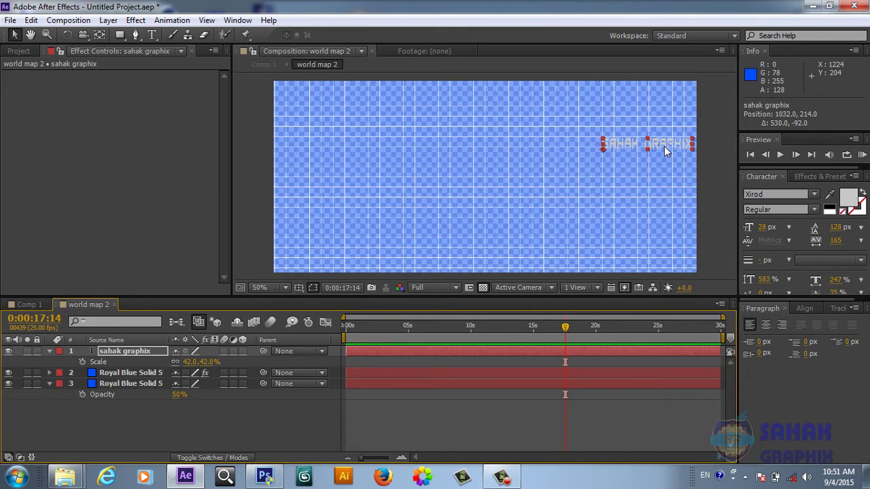
drag(665, 146, 666, 179)
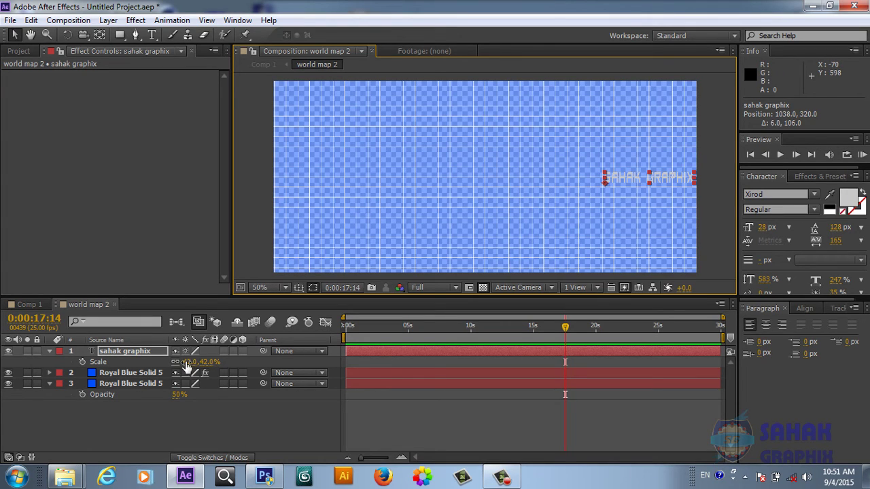
drag(185, 361, 179, 362)
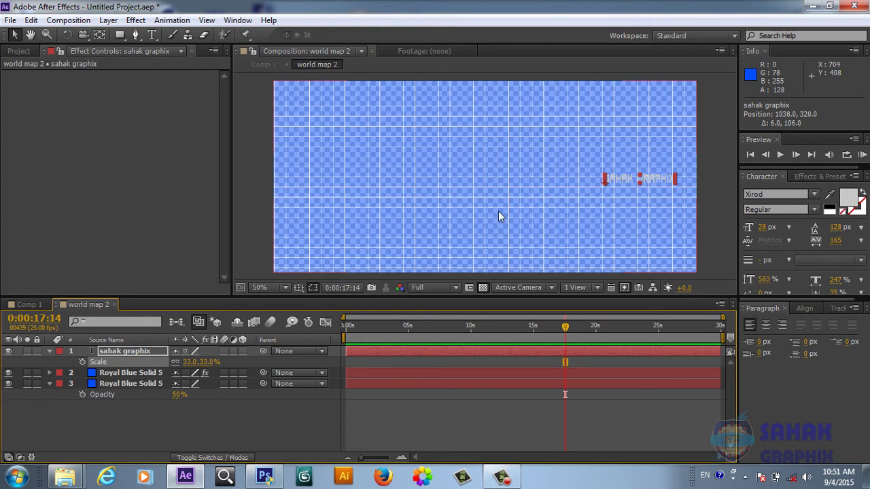
drag(649, 178, 664, 178)
click(664, 178)
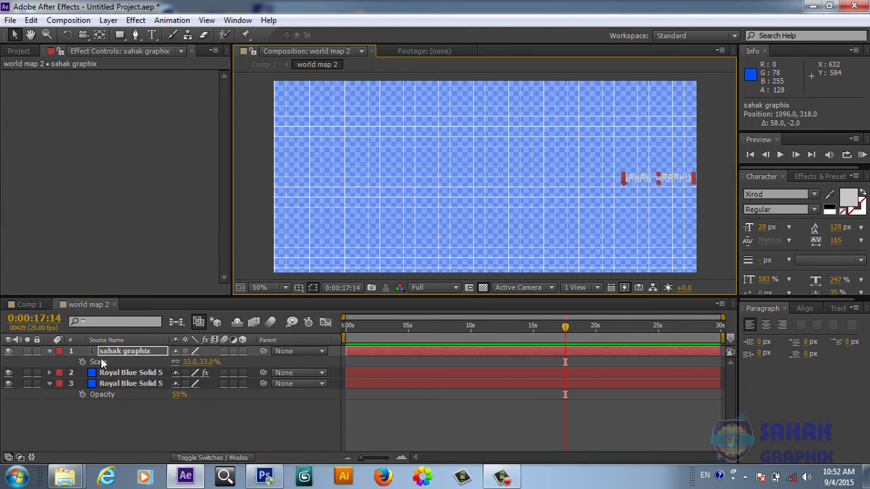
Step: Preview the wrapped text facing front on the globe in Comp 1, then return to world map 2
click(41, 304)
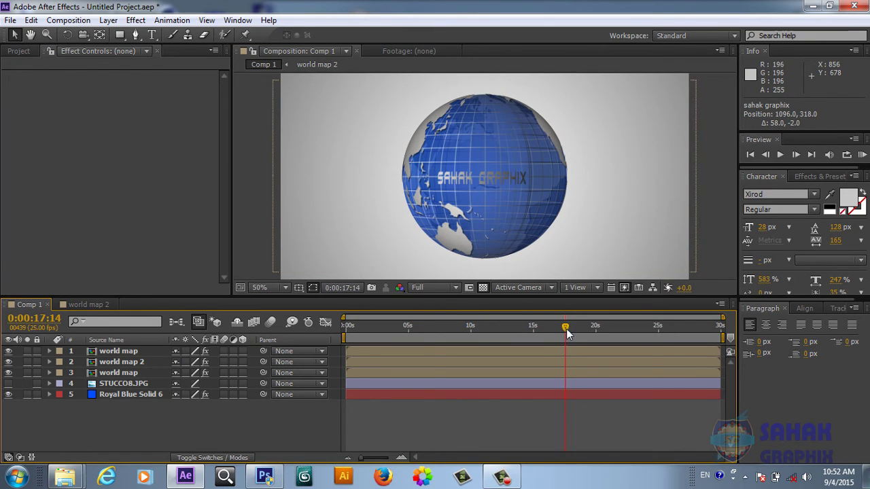
mouse_move(560, 329)
mouse_down()
mouse_move(528, 329)
mouse_move(545, 329)
mouse_up()
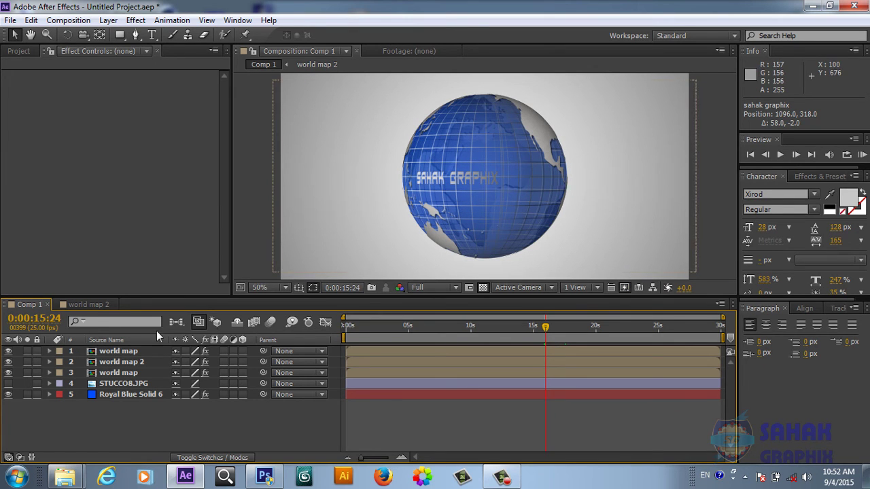
click(92, 305)
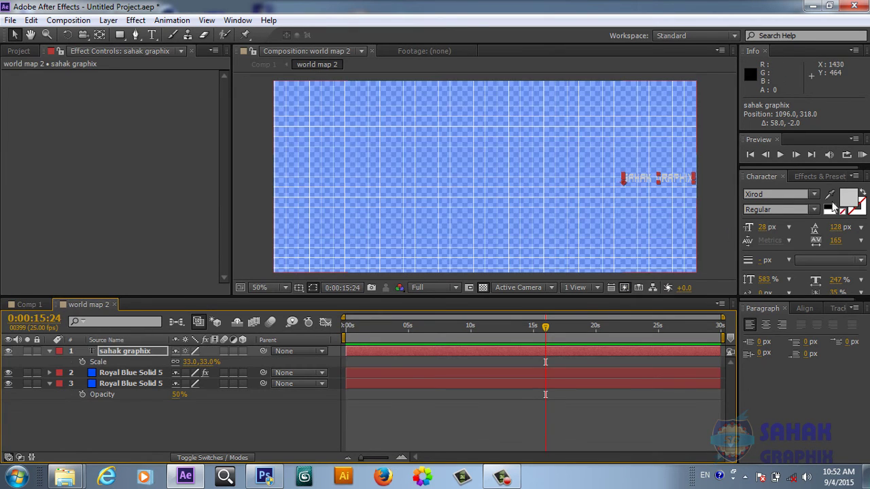
Step: Apply the Drop Shadow effect to the SAHAK GRAPHIX text via the 'drop s' search
click(811, 178)
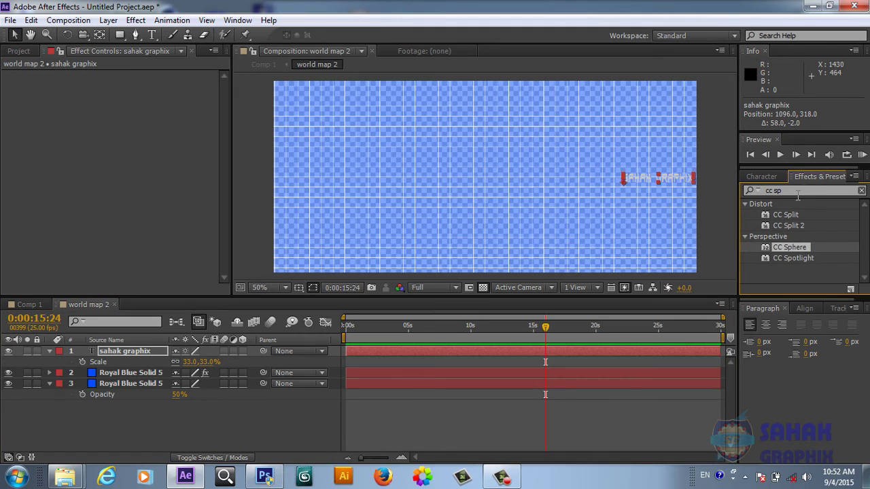
drag(786, 192, 774, 190)
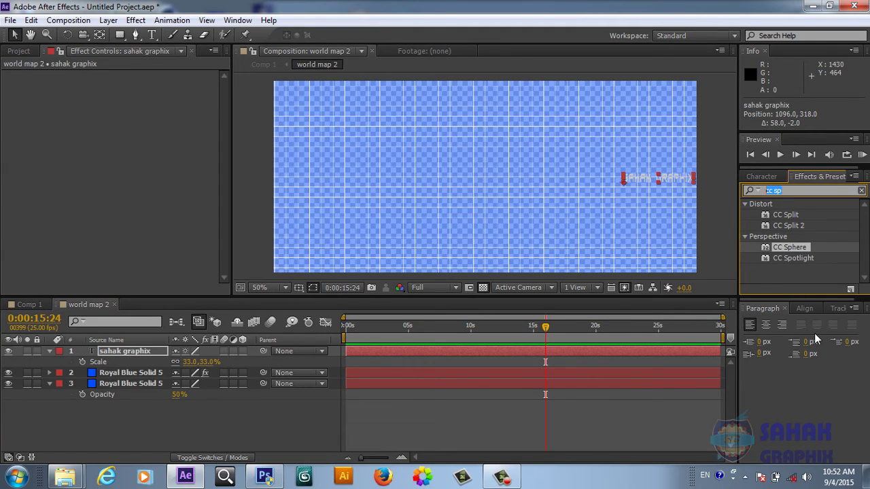
text(drop)
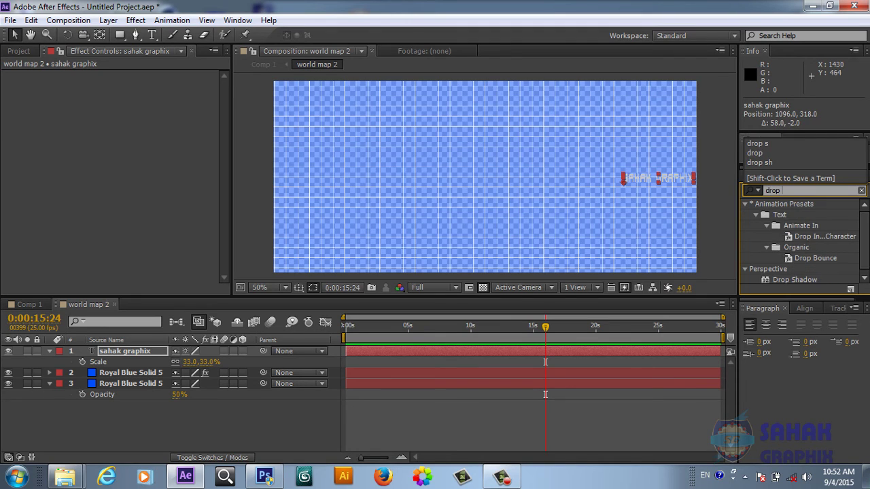
text( s)
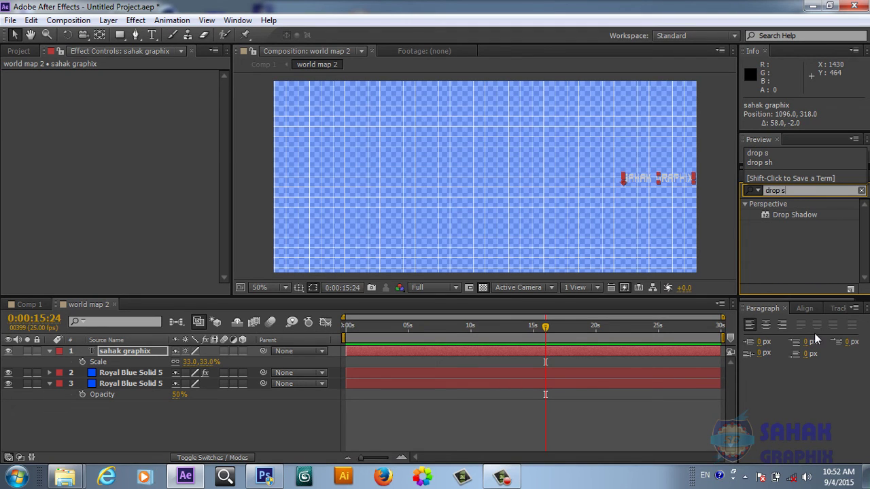
double_click(788, 214)
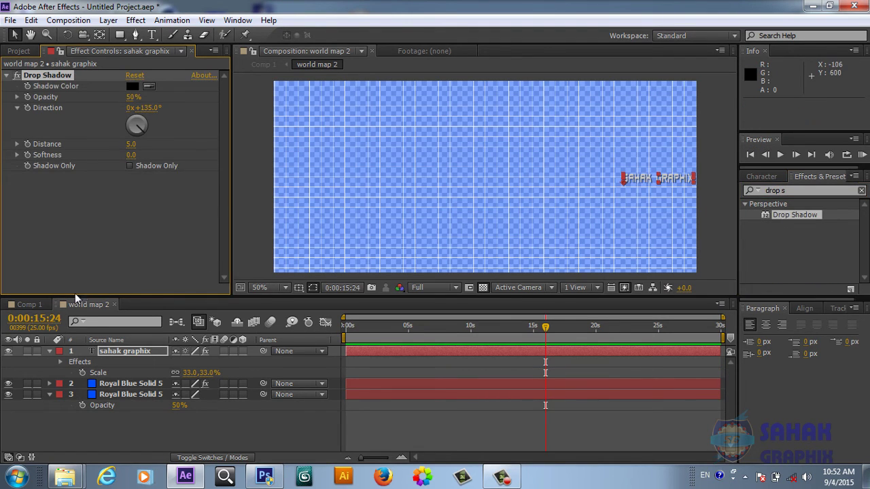
Step: Review the shadowed text on the globe in Comp 1, then minimize After Effects
click(27, 304)
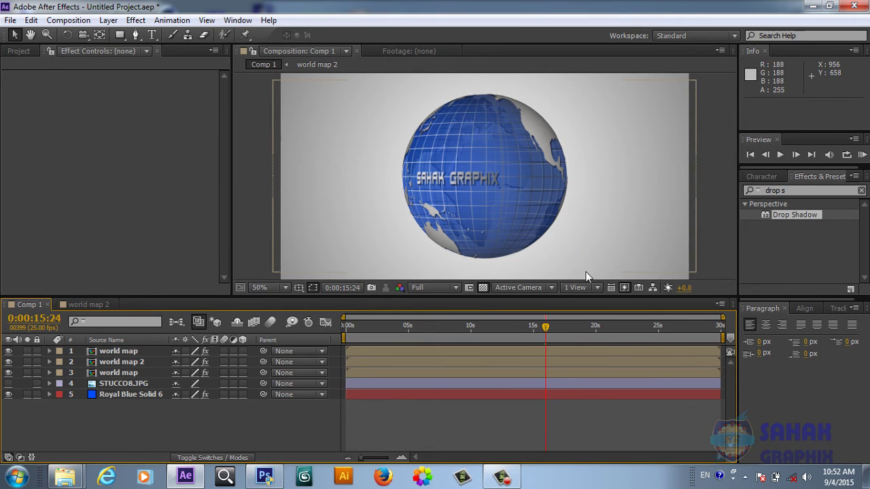
drag(517, 338, 540, 332)
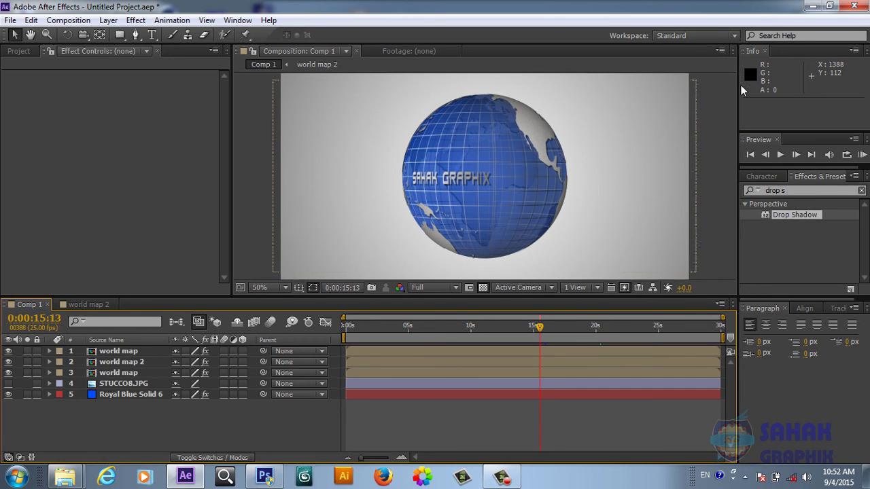
click(811, 8)
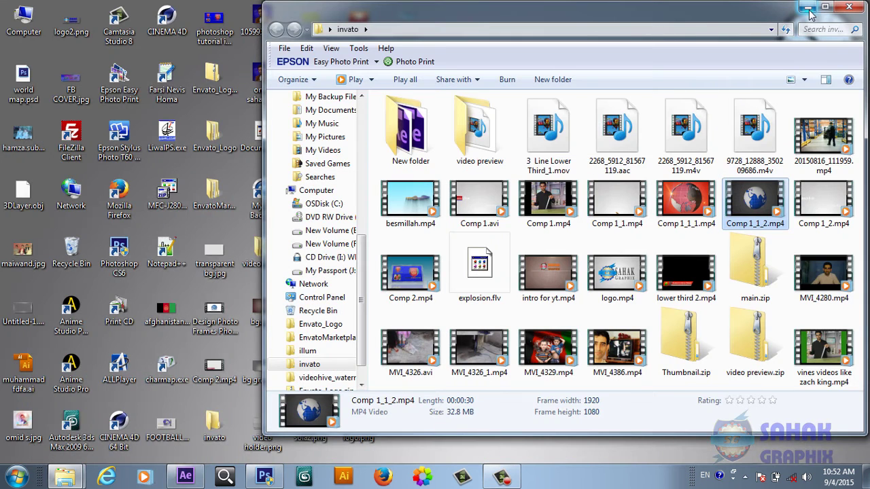